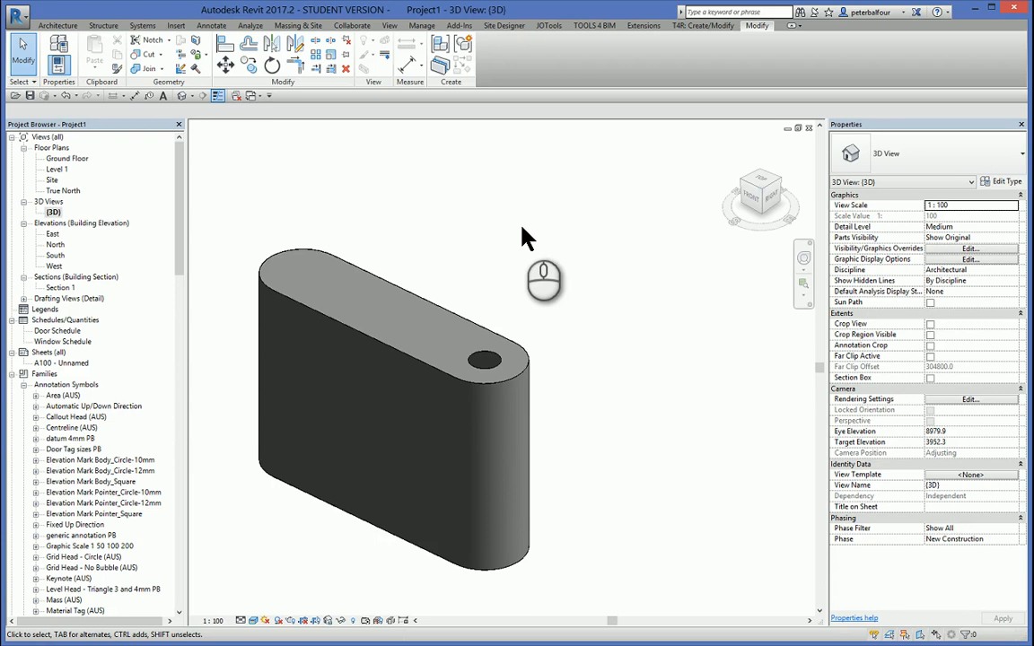
click(501, 341)
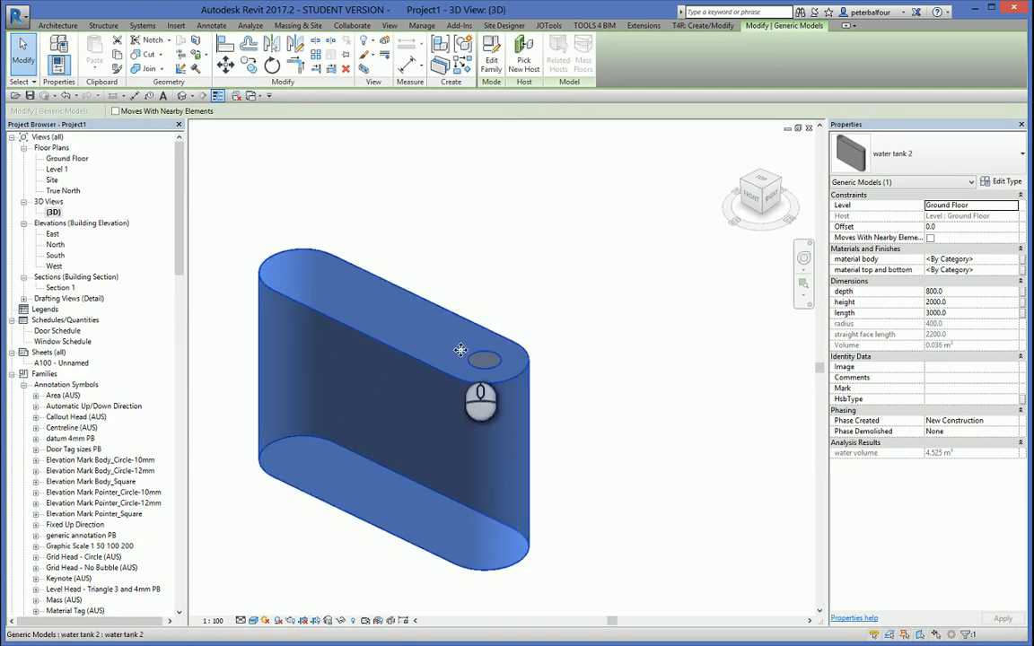
click(639, 324)
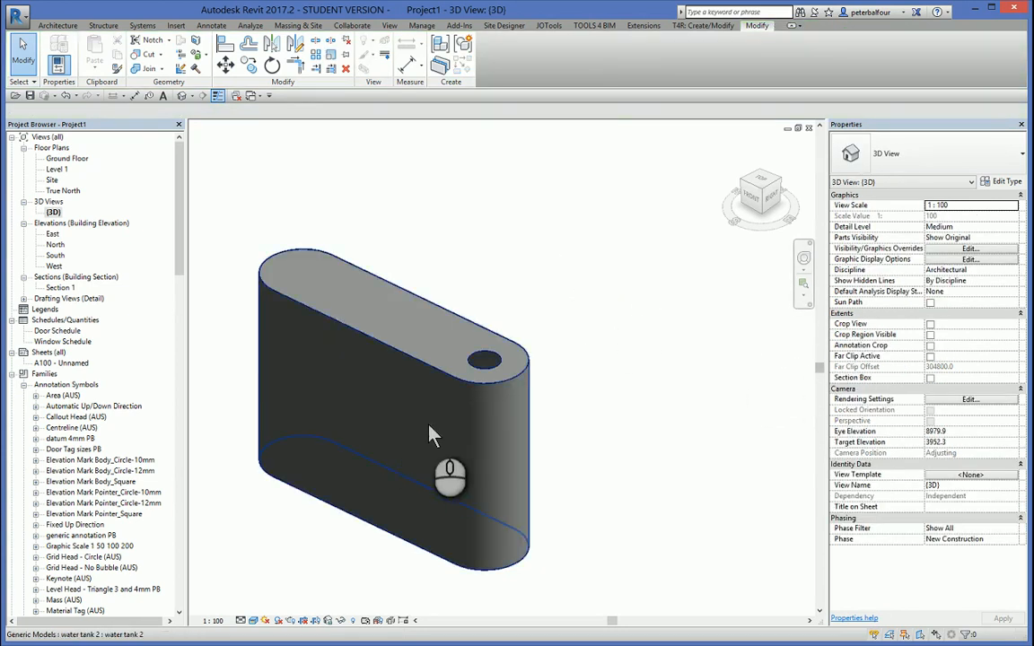
click(429, 195)
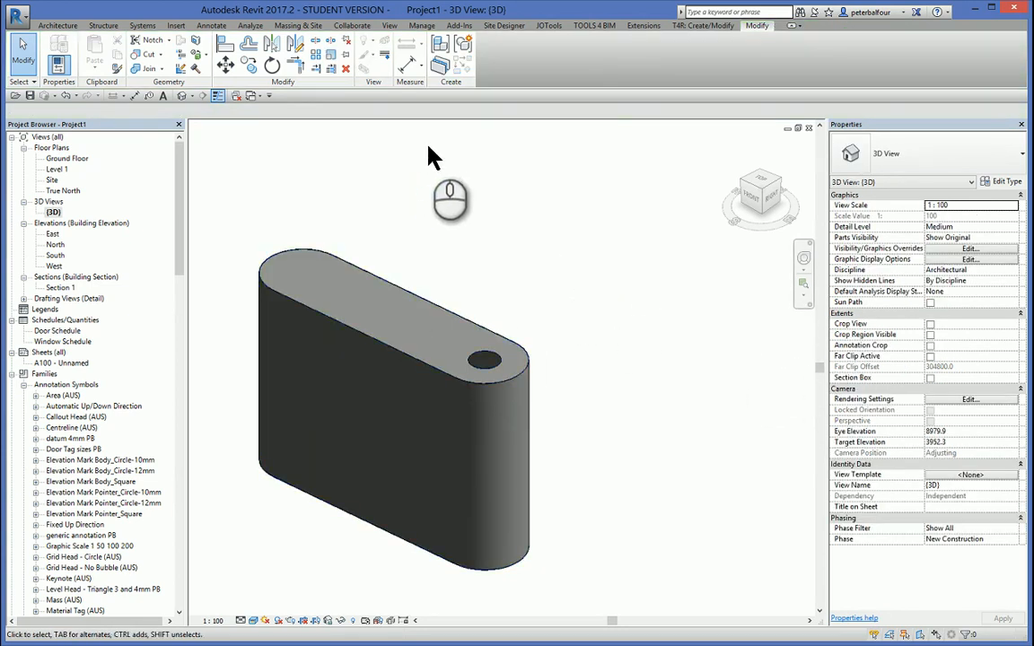
Step: Add Metal-Steel-Sheeting-Lysaght Custom Orb-Manor Red from the lysaght_v6-1 library's custom_orb category to the project materials
click(421, 27)
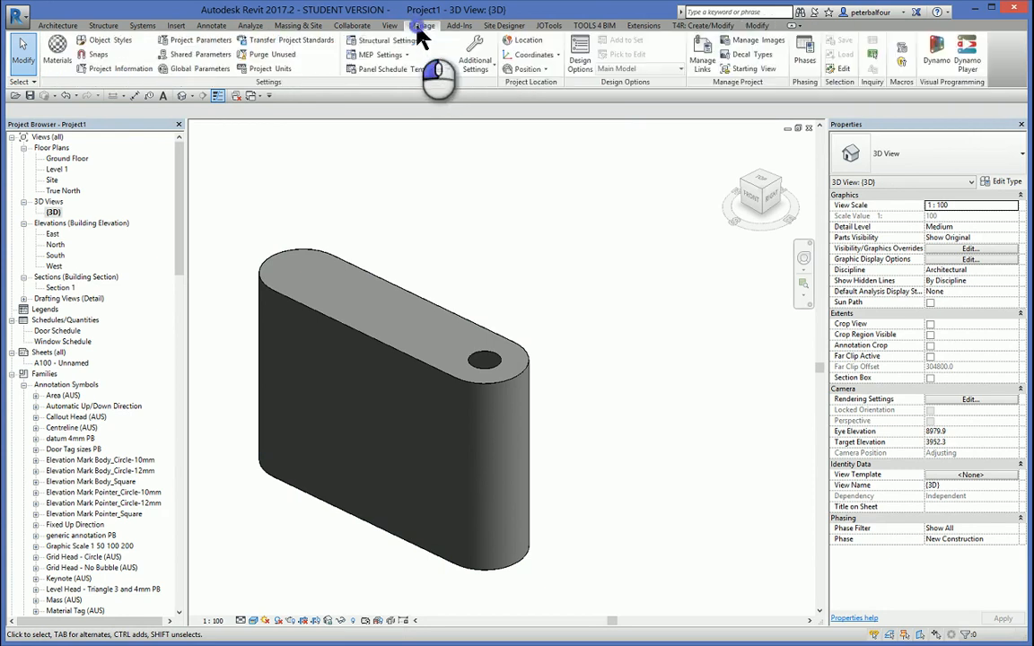
click(57, 49)
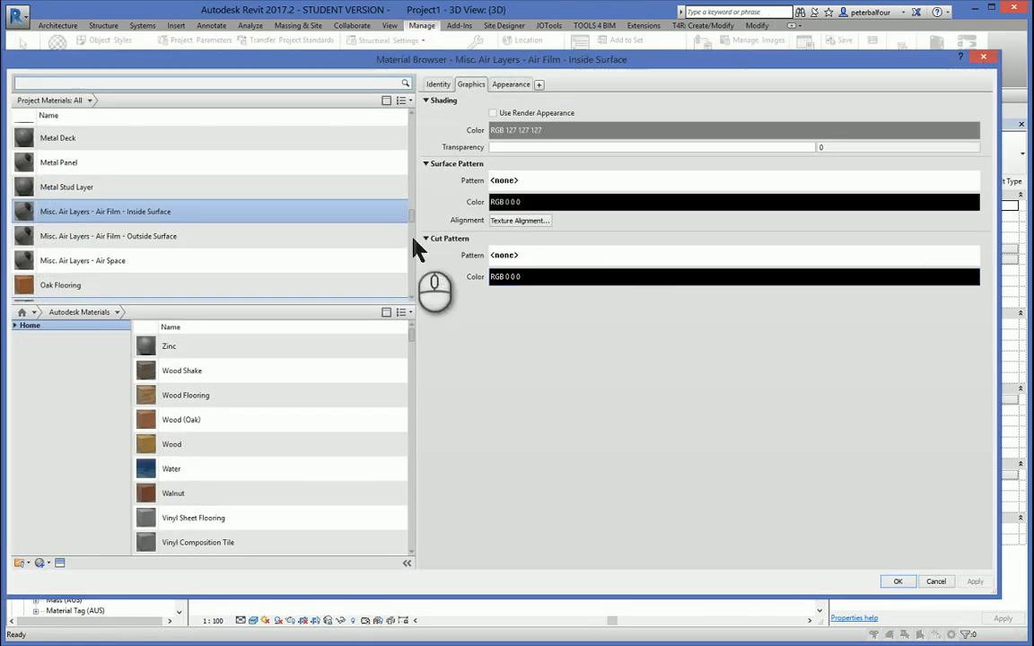
click(13, 327)
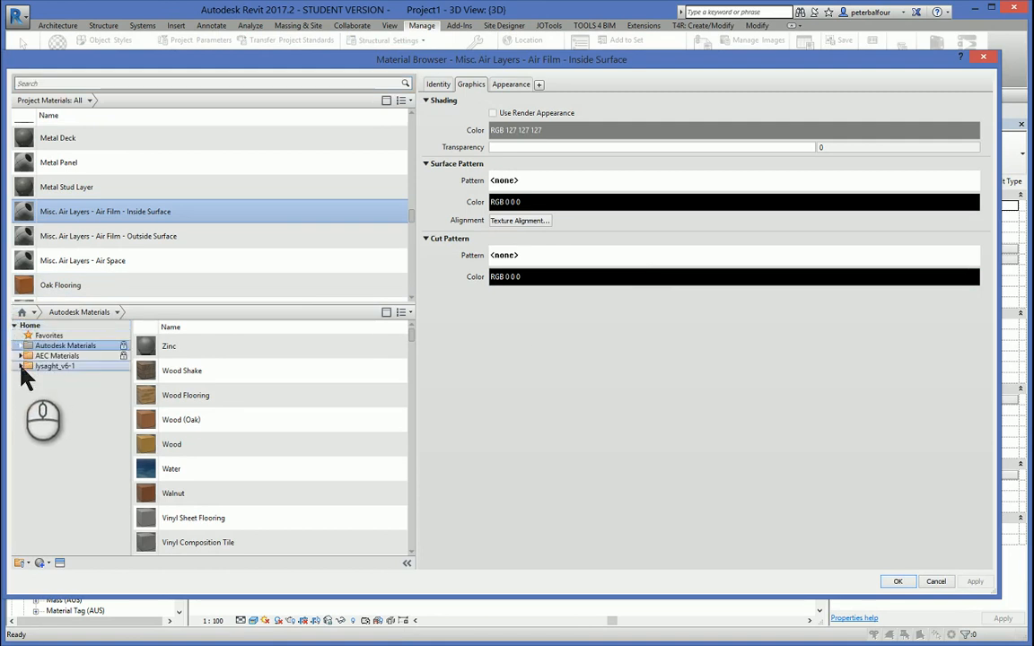
click(21, 367)
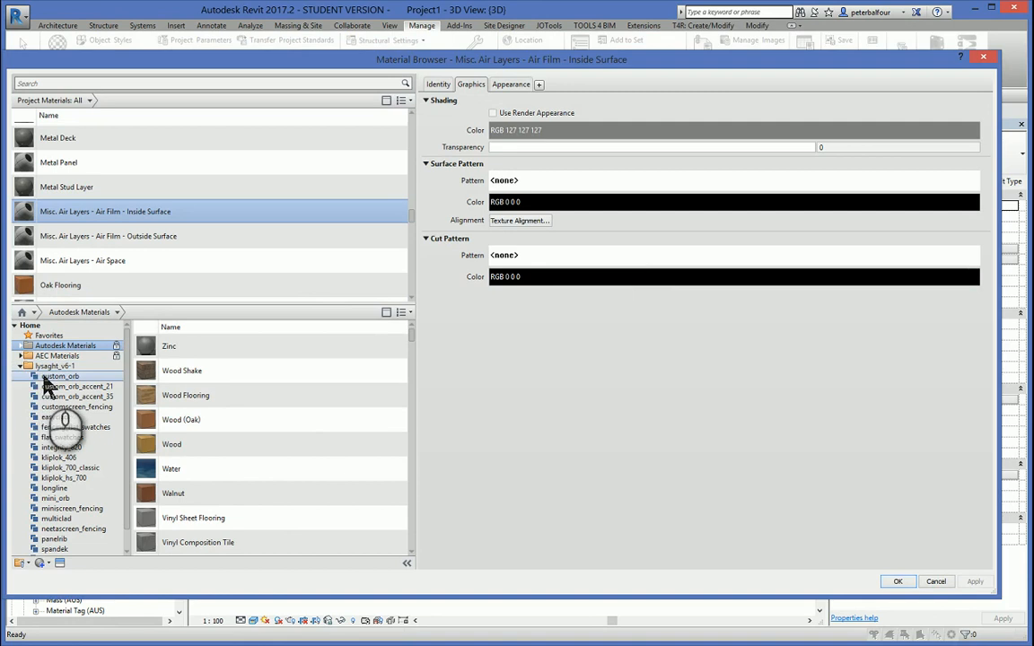
click(46, 377)
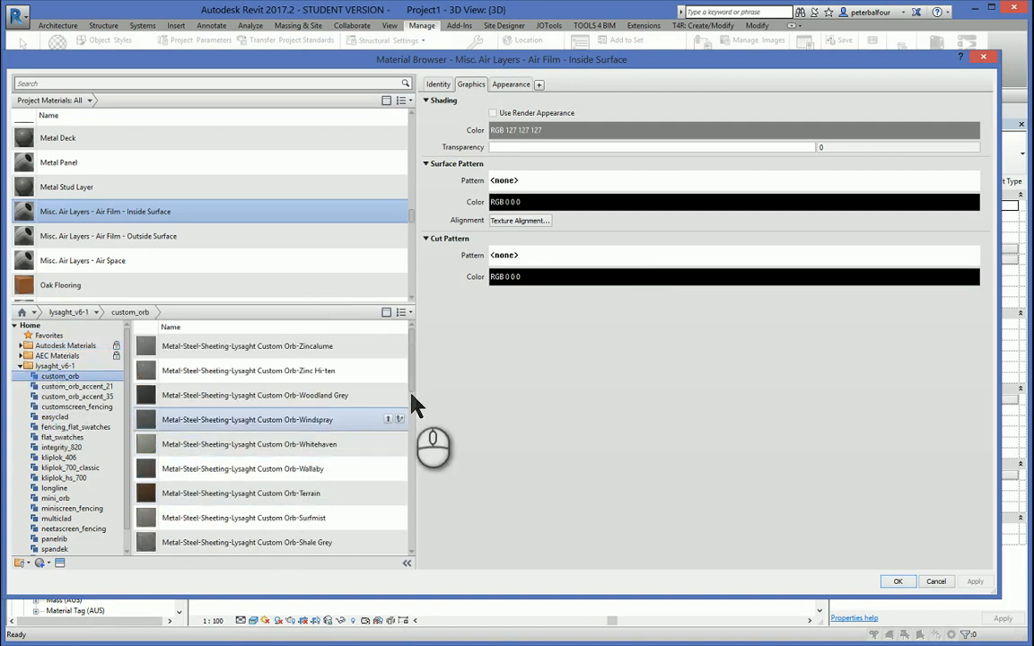
drag(412, 395, 408, 469)
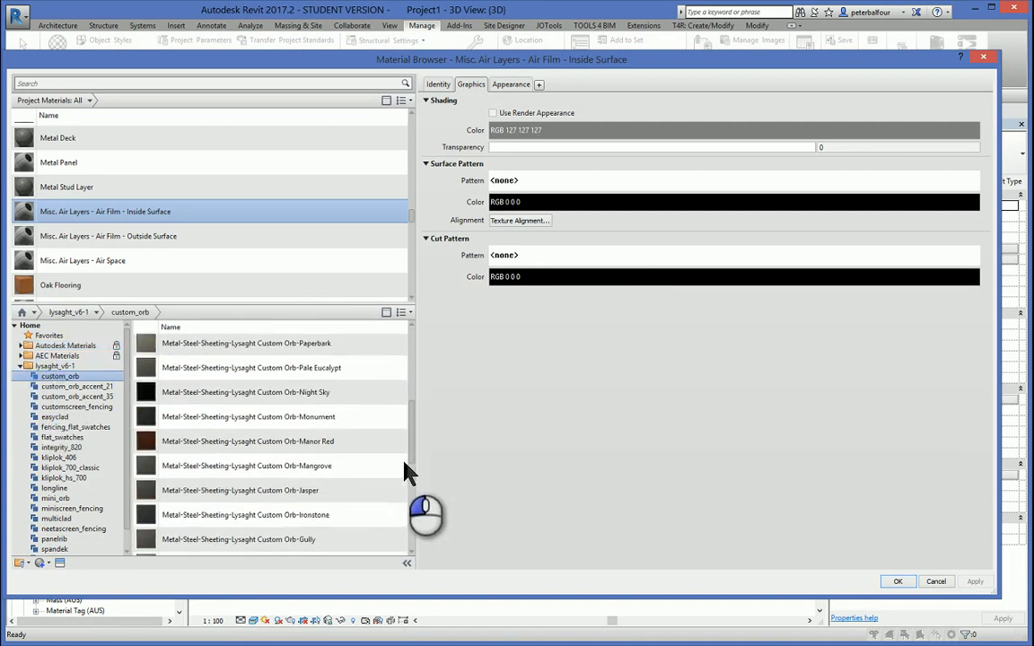
double_click(260, 438)
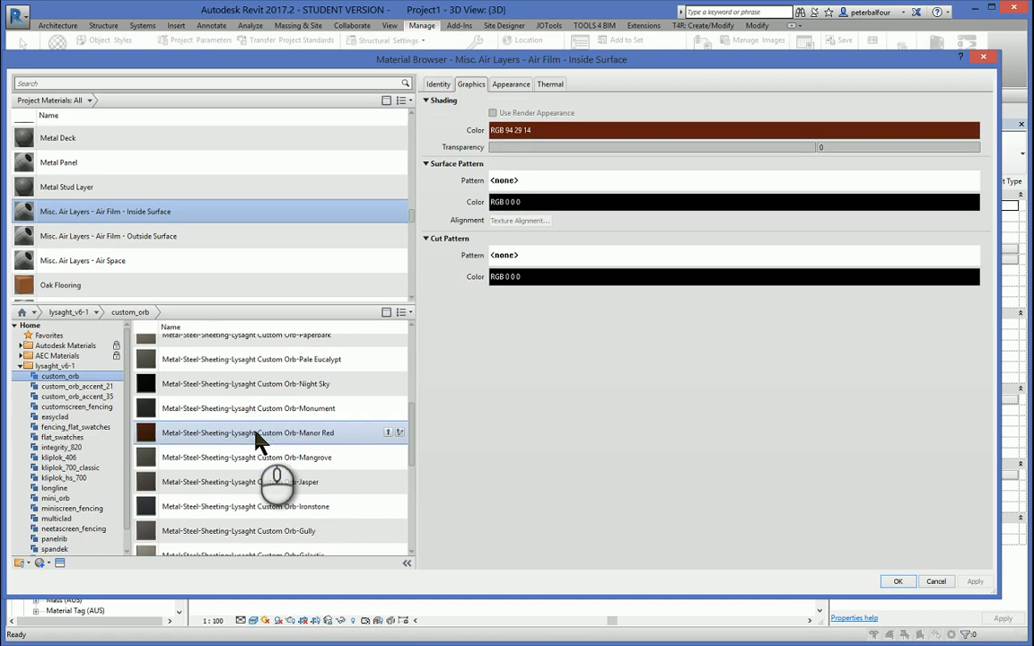
double_click(257, 433)
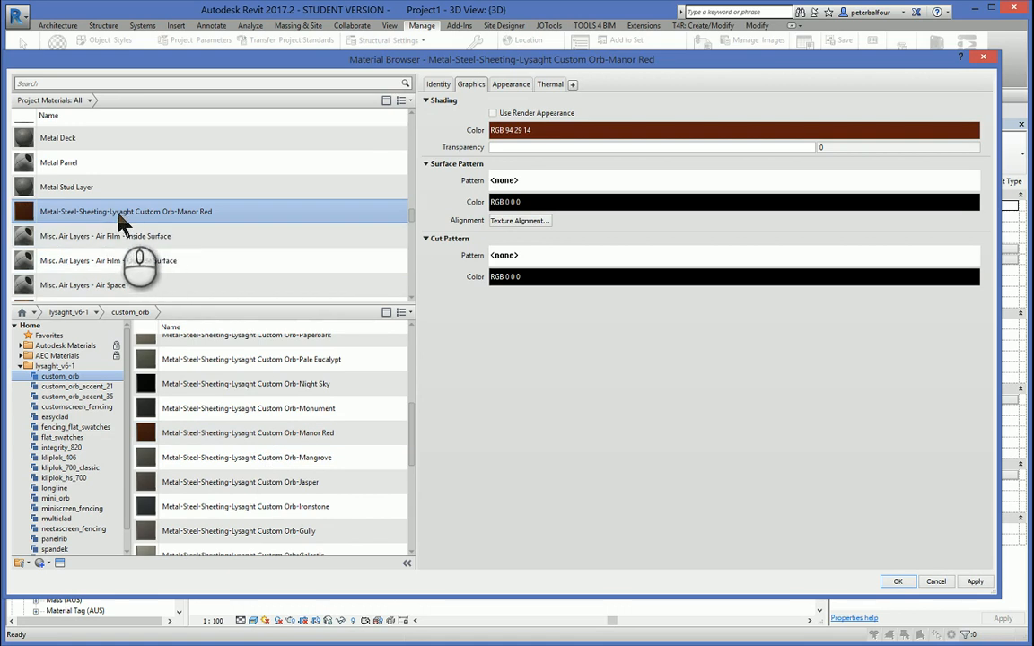
Step: Add Metal-Steel-Sheeting-Lysaght Colorbond Steel Flat Swatches-Manor Red from the flat_swatches category to the project materials
click(67, 438)
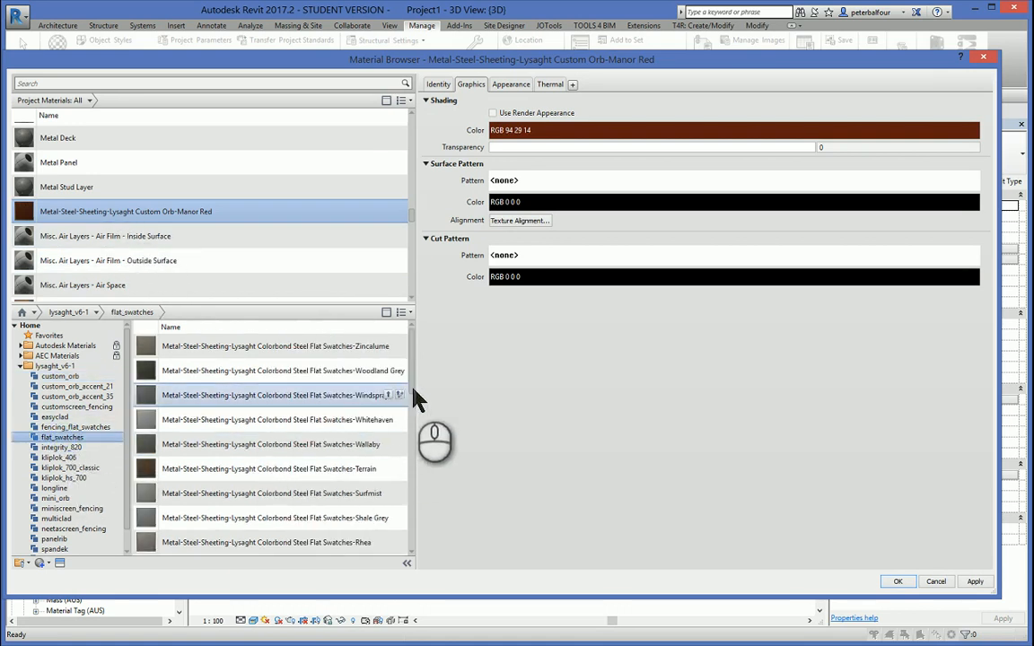
drag(415, 396, 415, 447)
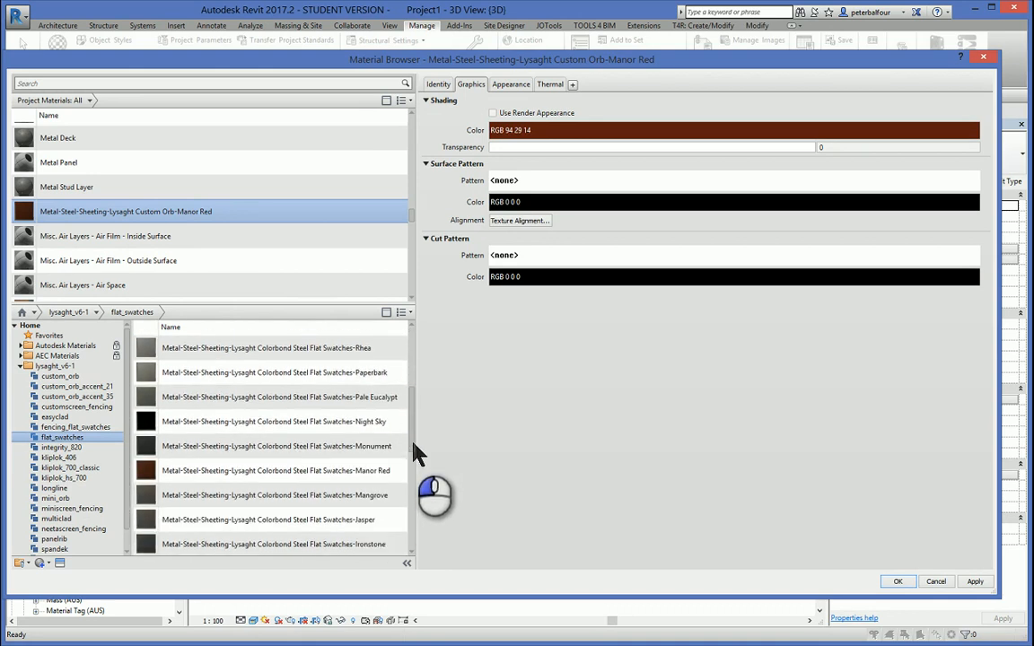
click(357, 468)
double_click(358, 471)
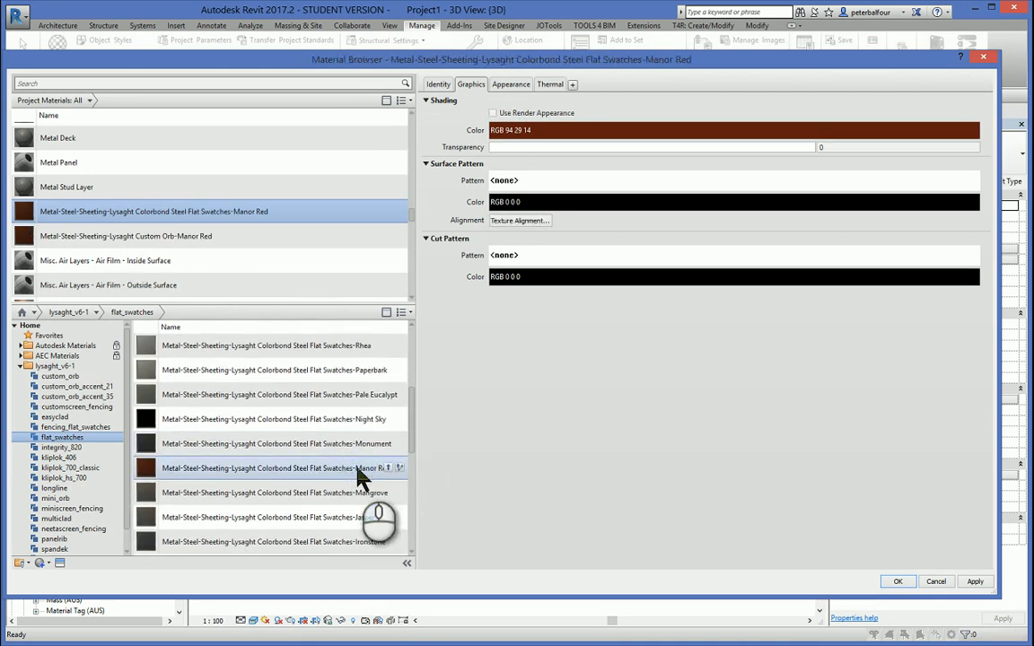
Step: Compare the graphics and appearance settings of the Custom Orb-Manor Red and Flat Swatches-Manor Red project materials
click(178, 232)
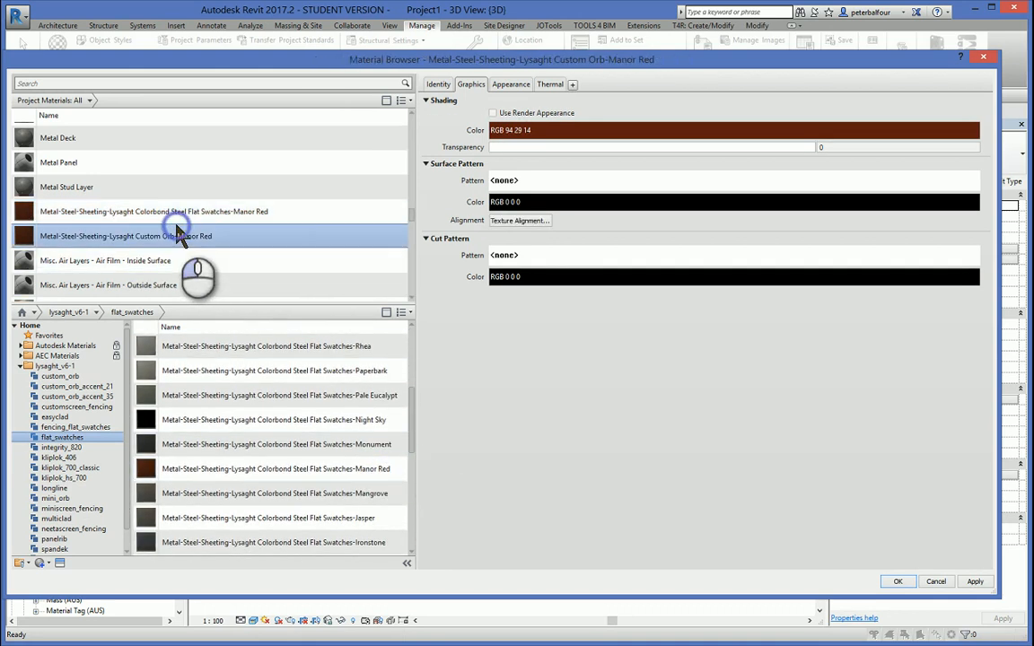
click(157, 208)
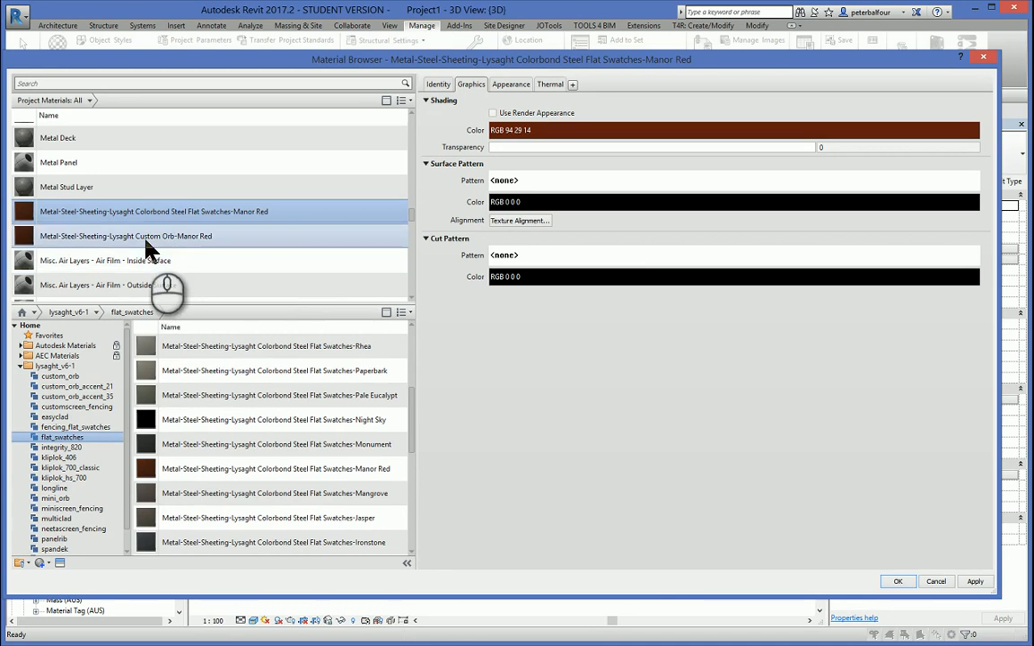
click(151, 234)
click(149, 216)
click(150, 235)
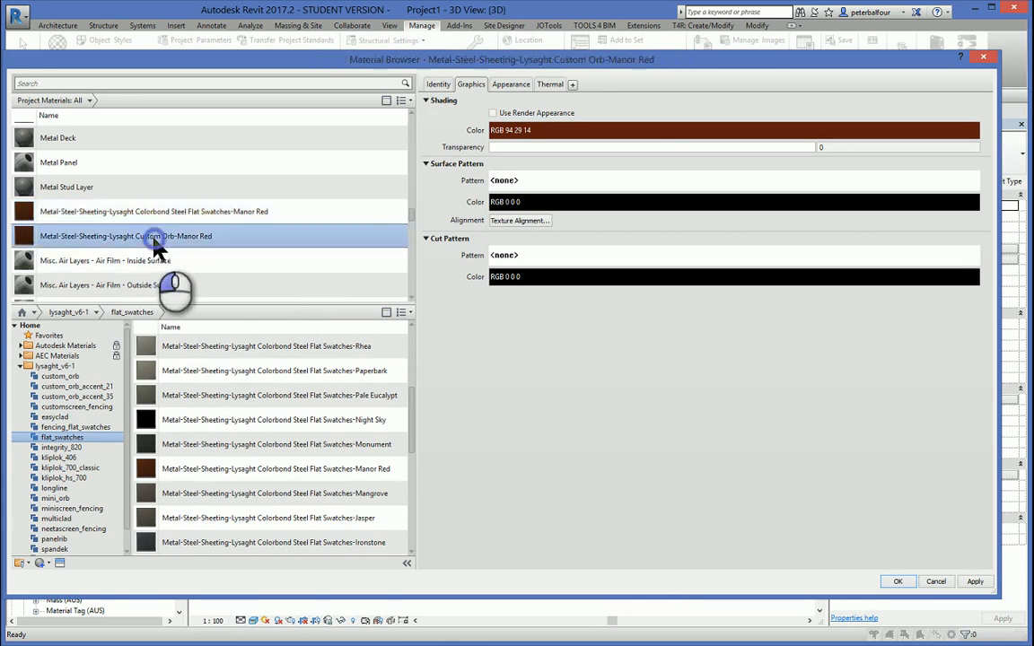
click(176, 214)
click(172, 236)
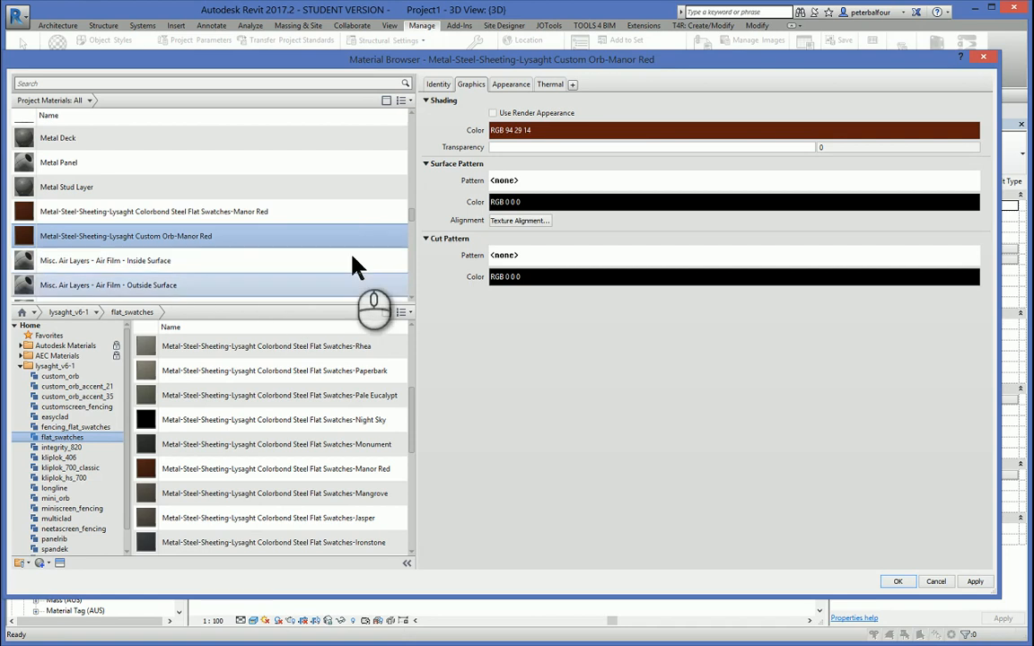
click(355, 212)
click(254, 237)
click(215, 213)
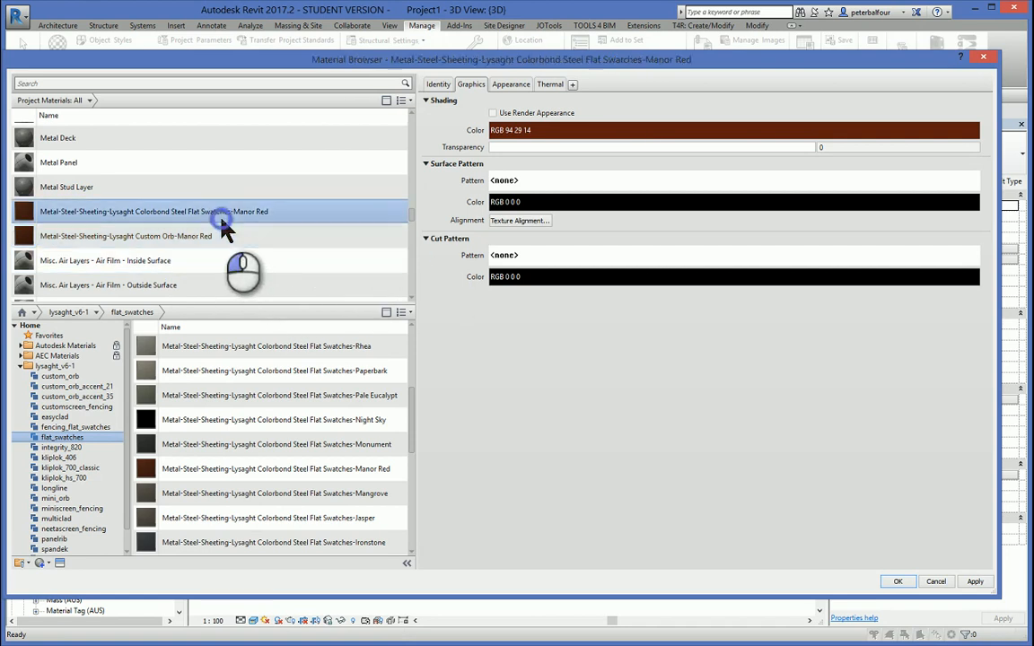
click(195, 236)
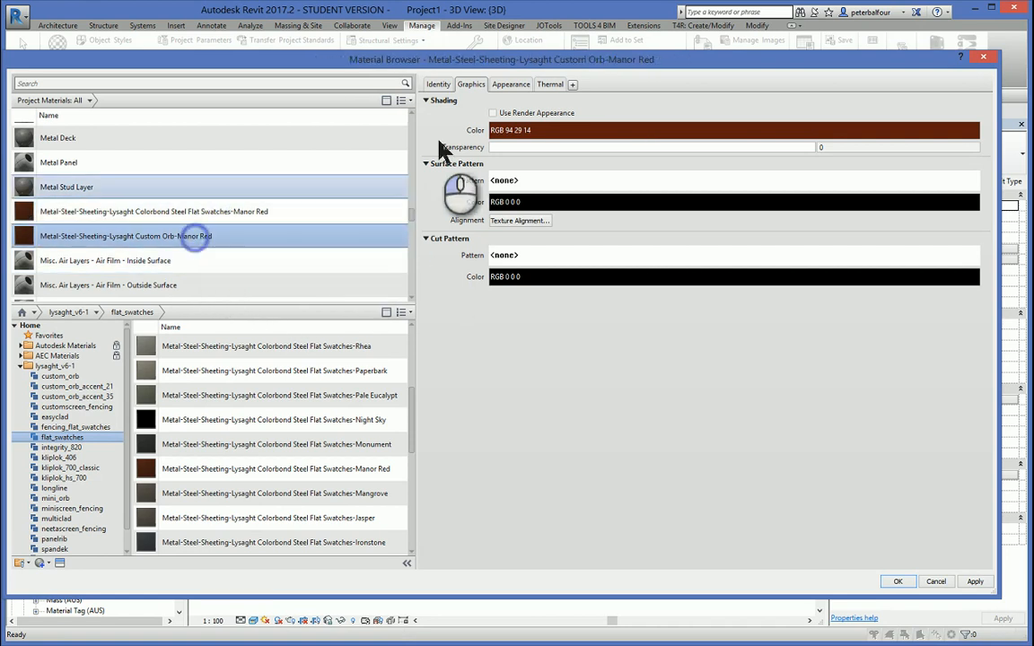
click(514, 85)
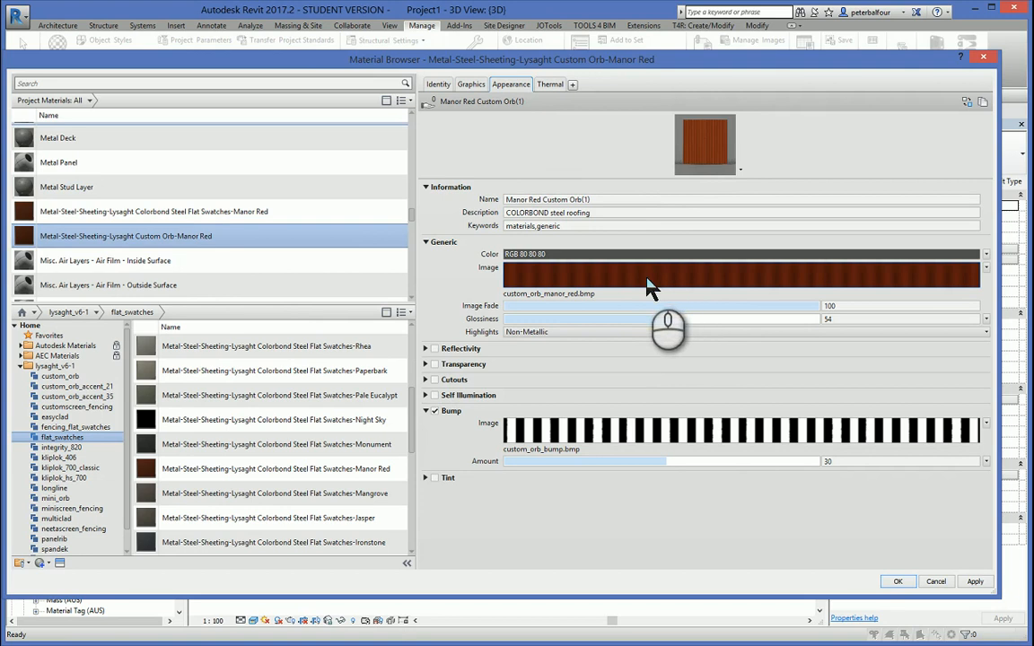
click(280, 213)
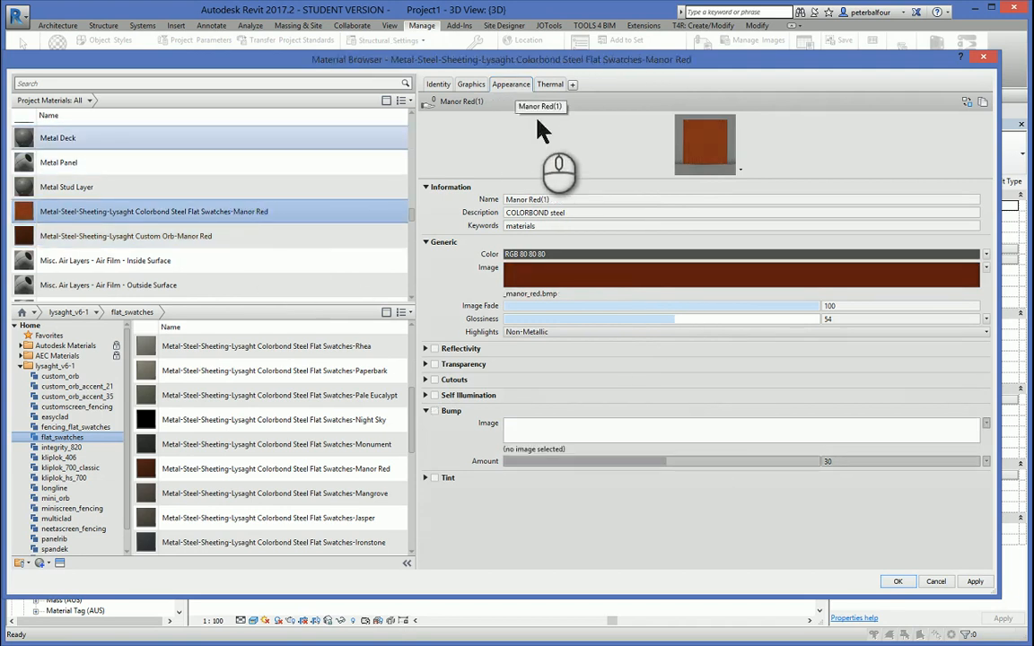
click(161, 235)
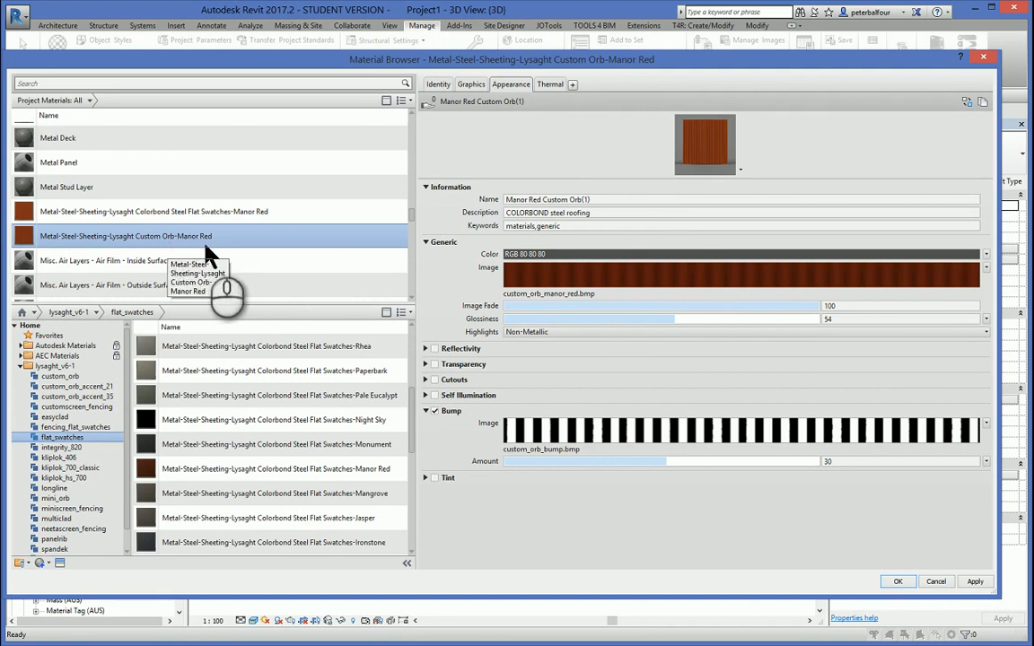
Step: Set the surface pattern of the Custom Orb-Manor Red material to the 75mm vertical model pattern
click(471, 86)
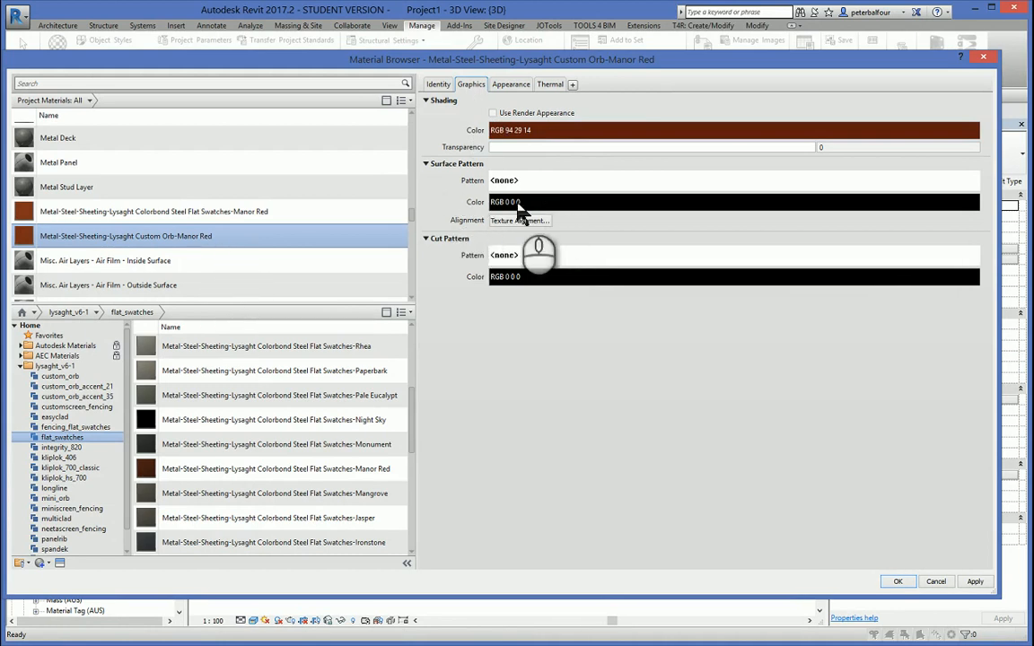
click(550, 184)
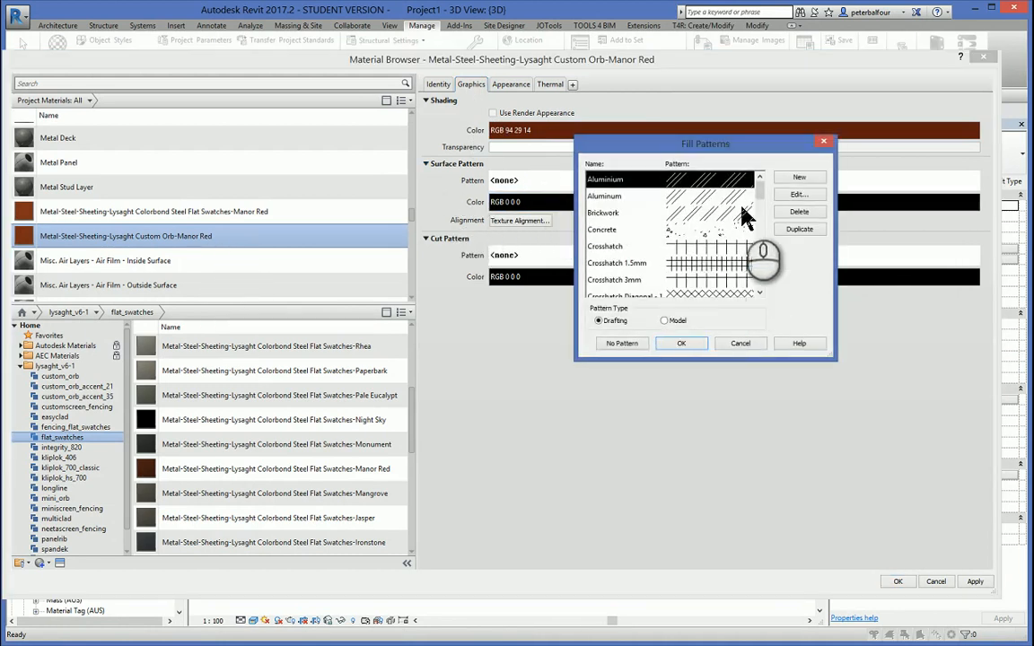
click(665, 322)
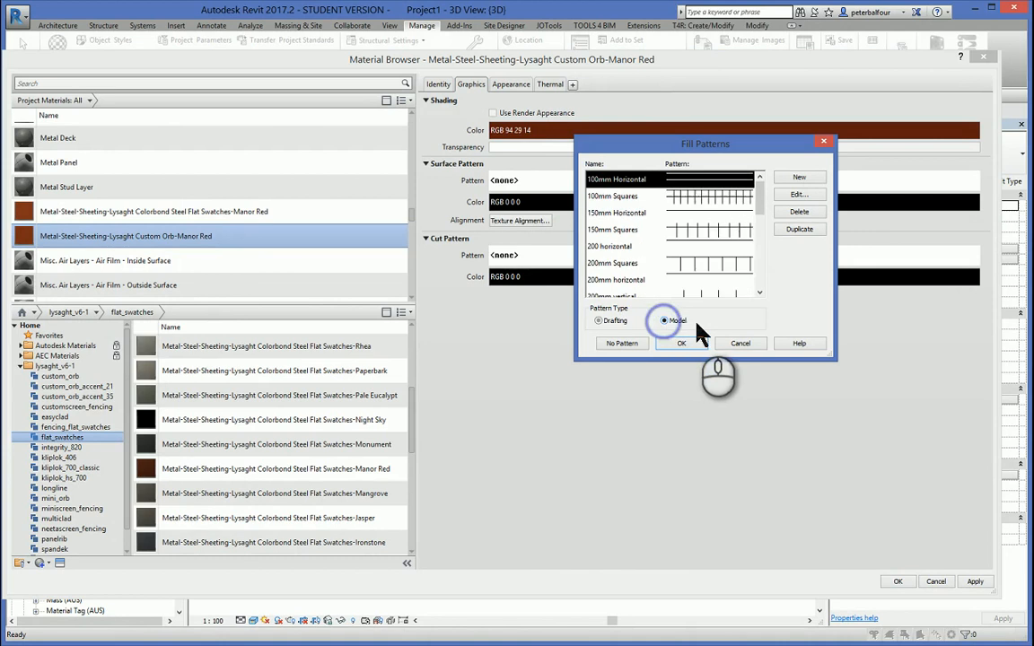
drag(761, 202, 748, 240)
click(731, 280)
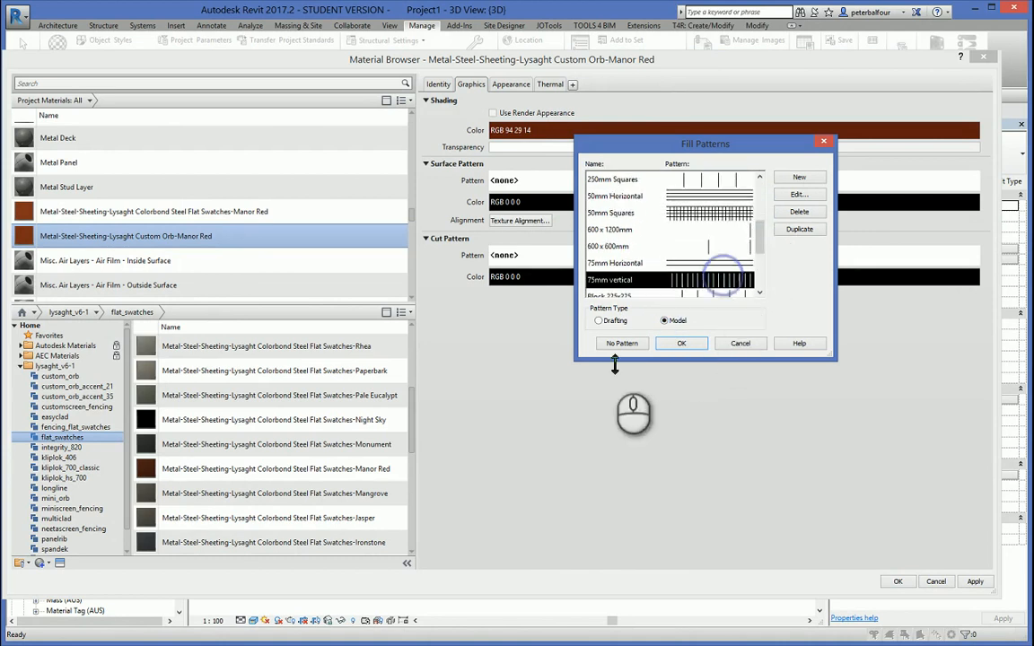
click(675, 346)
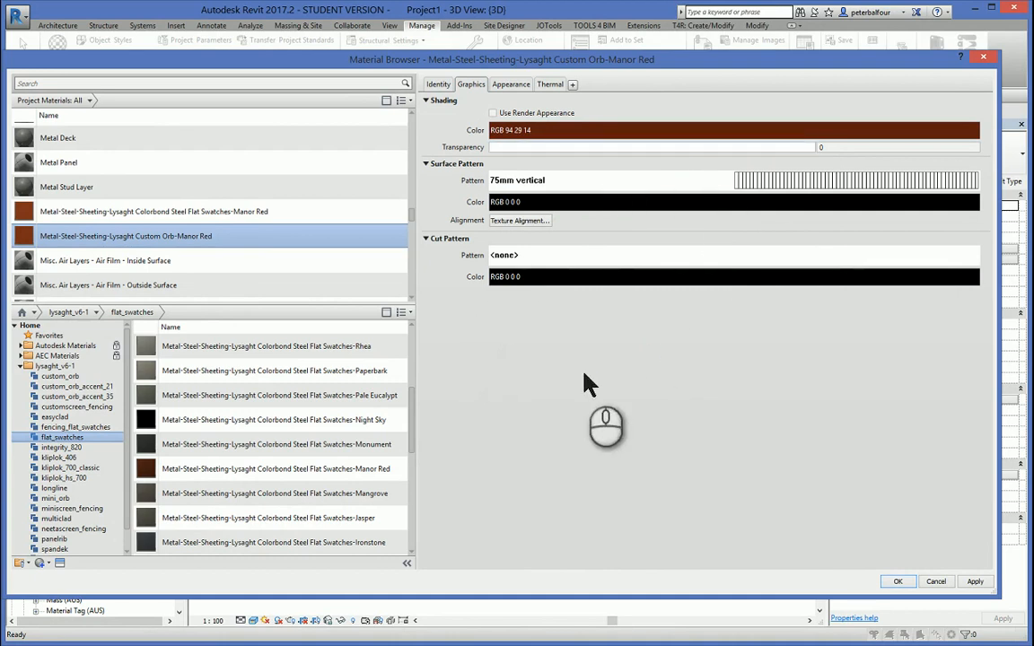
Step: Duplicate the Custom Orb-Manor Red material and name the copy Metal-Steel-Sheeting-Lysaght Custom Orb-Manor Red horizontal
scroll(319, 292, down, 1)
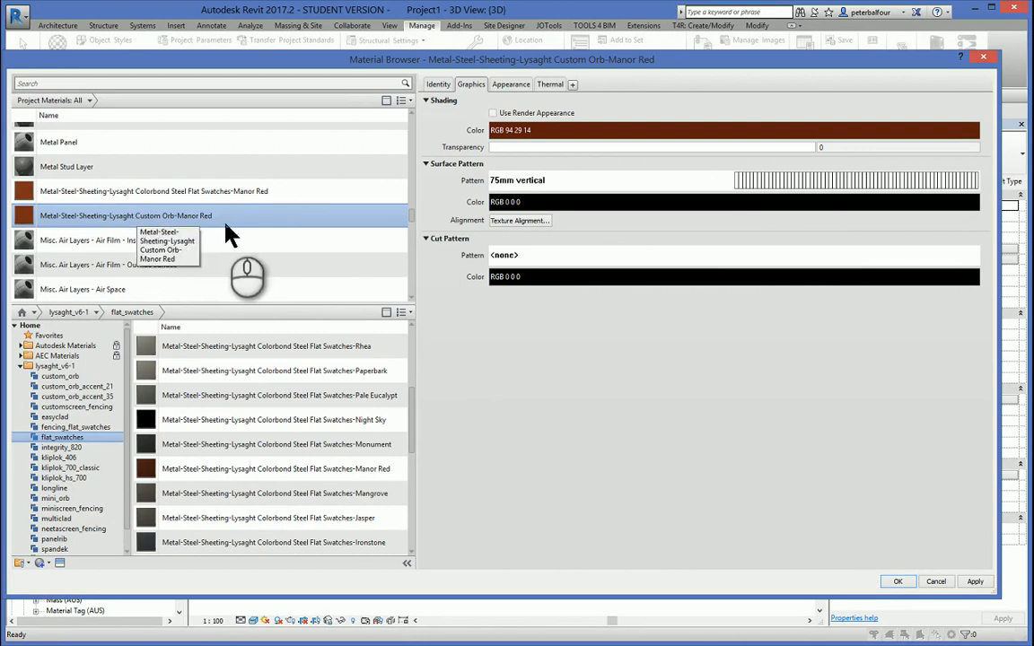
click(519, 85)
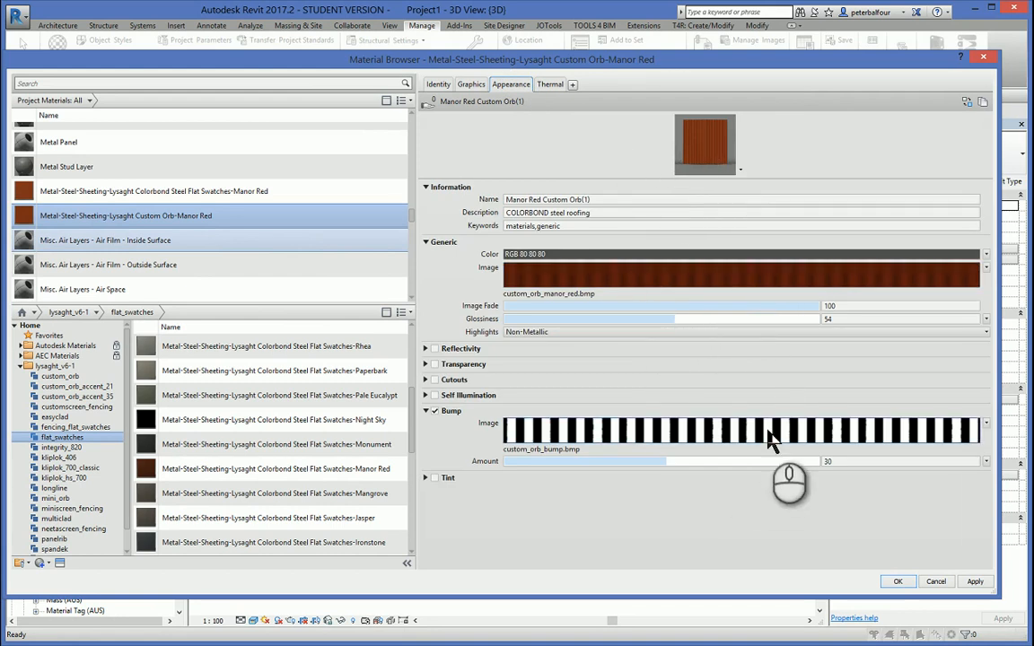
right_click(144, 223)
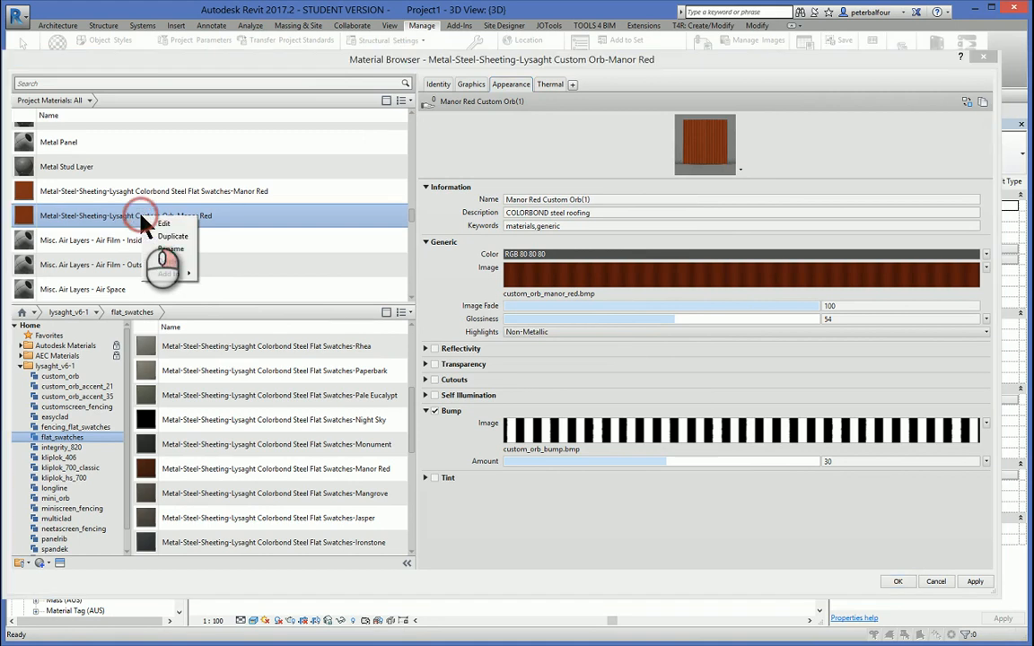
click(169, 236)
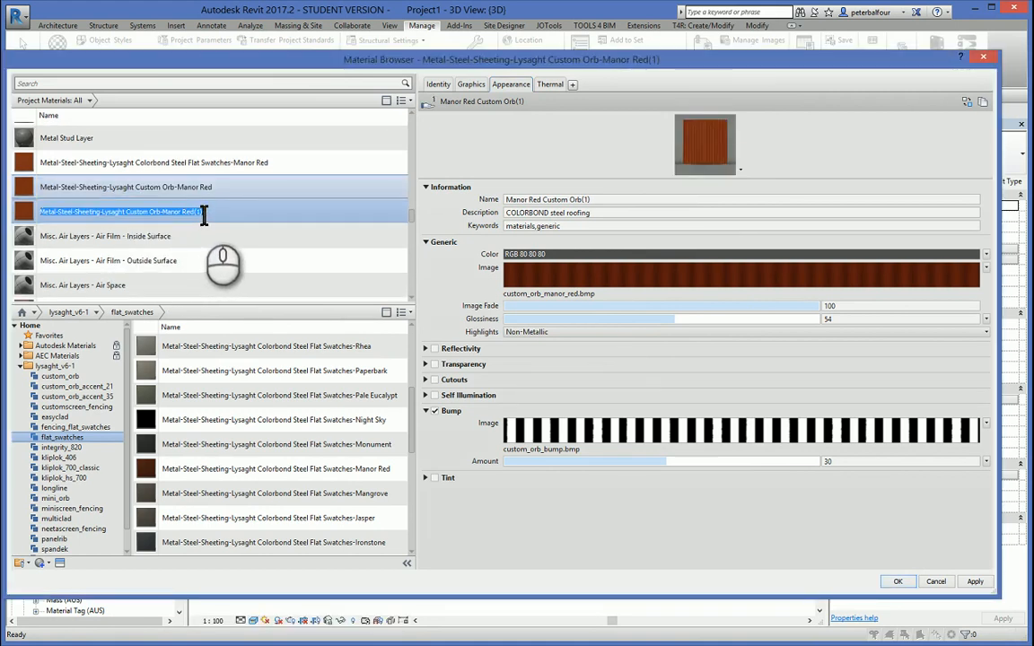
click(203, 213)
key(BackSpace)
key(BackSpace)
key(BackSpace)
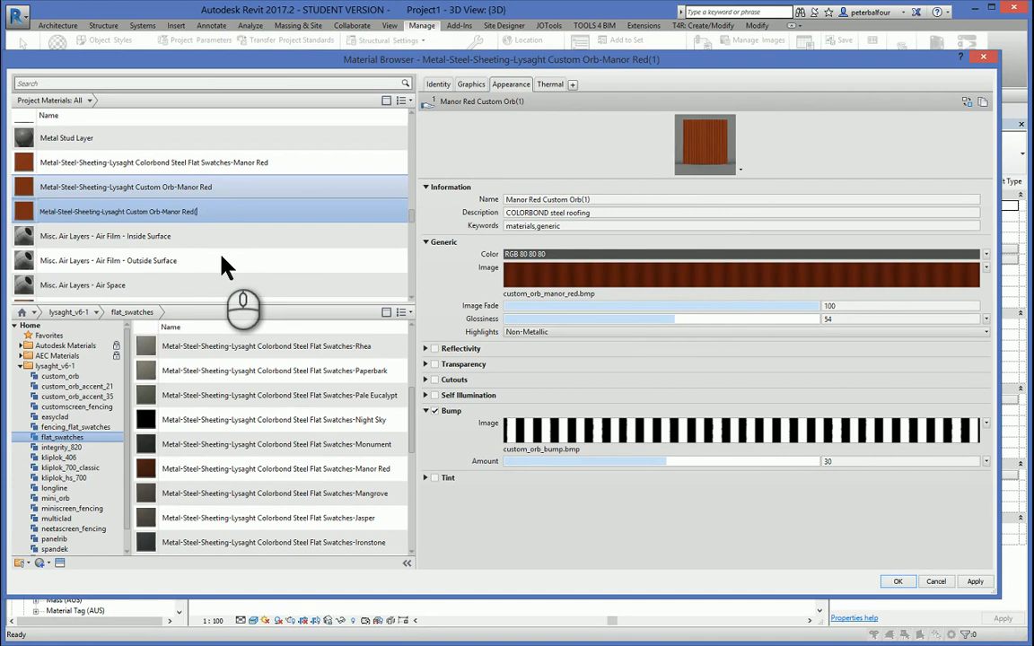
text(horizontal)
key(Return)
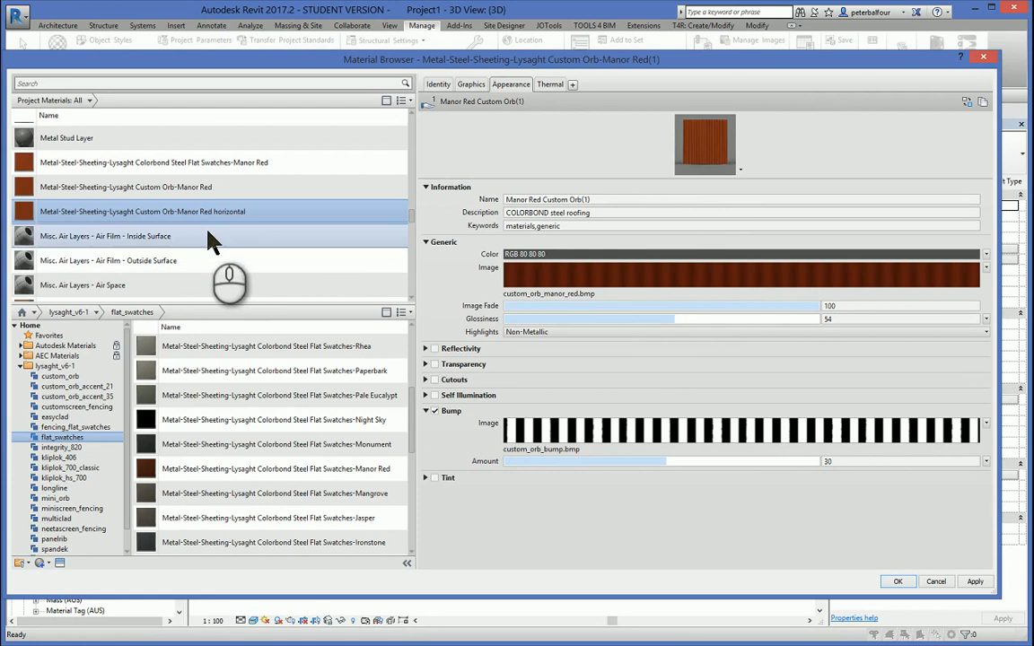
click(189, 214)
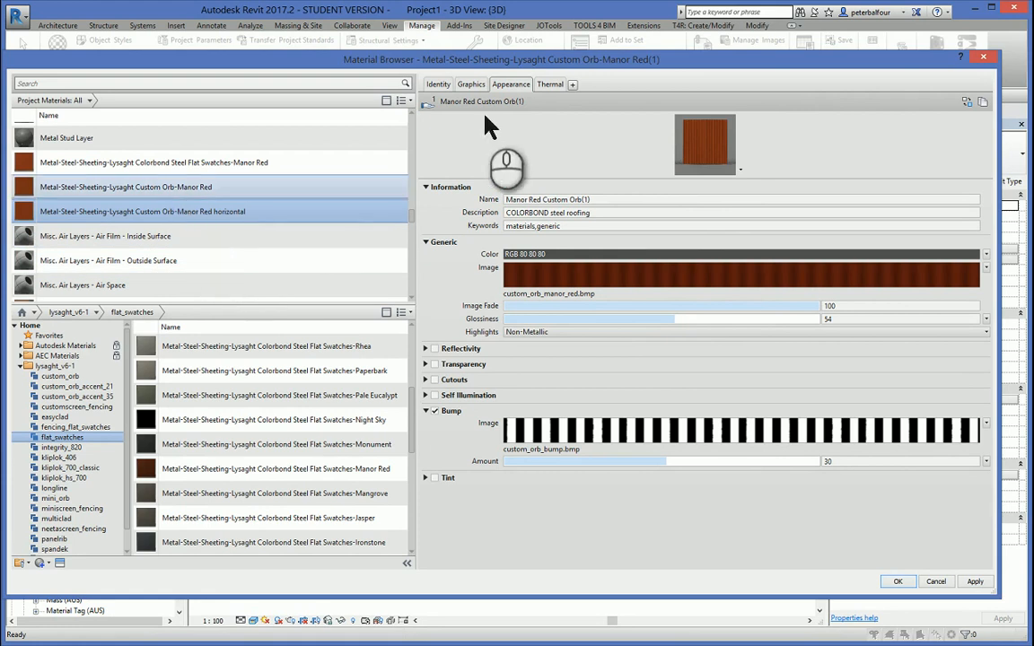
Step: Set the surface pattern of the Custom Orb-Manor Red horizontal material to the 75mm Horizontal model pattern
click(472, 84)
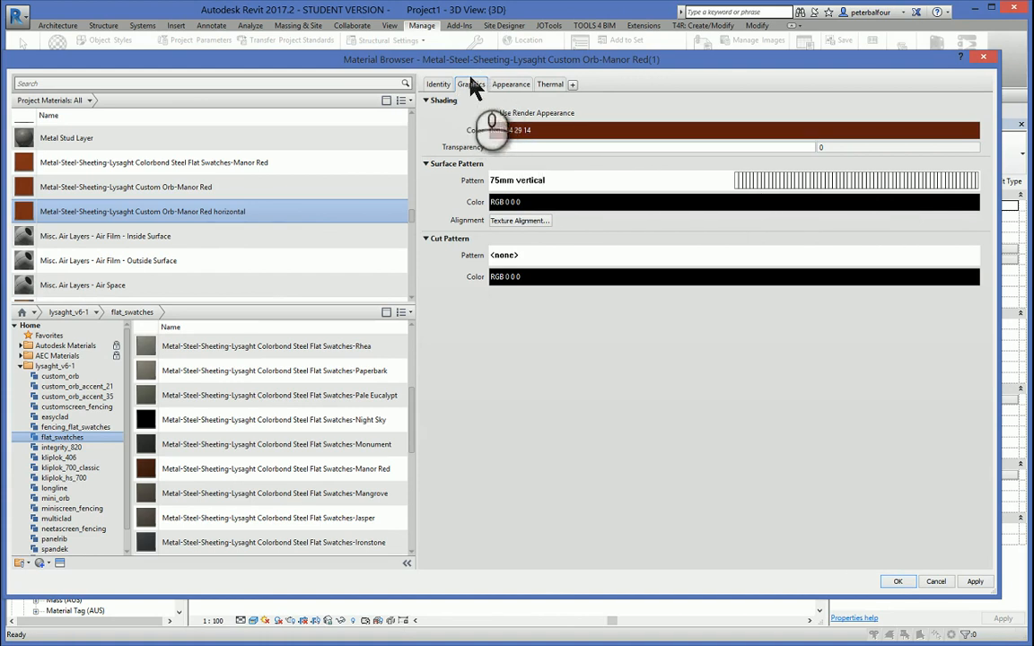
click(765, 185)
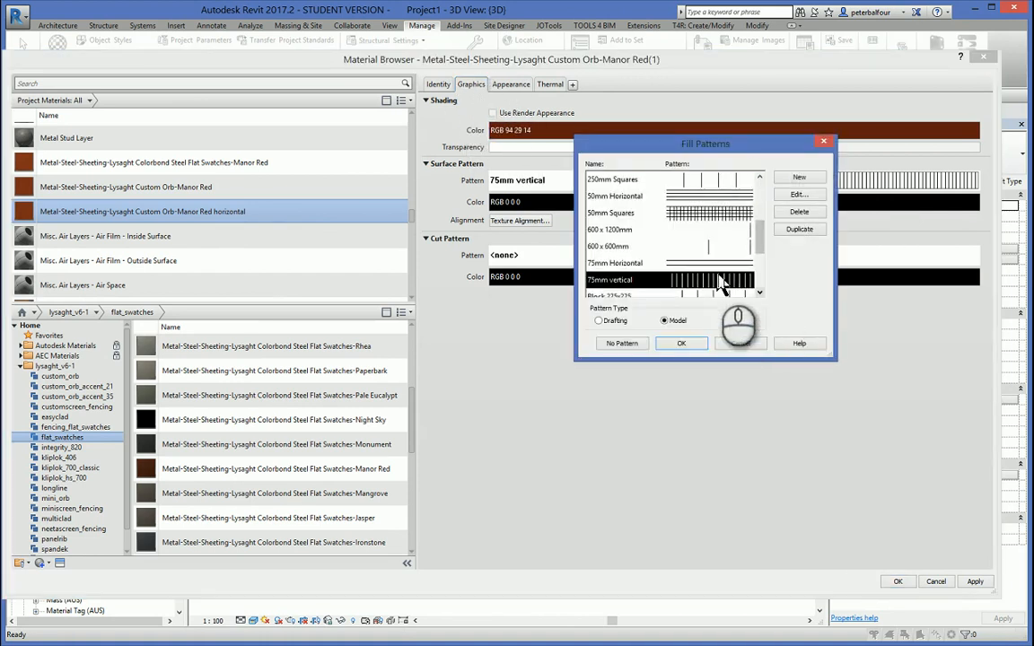
click(628, 263)
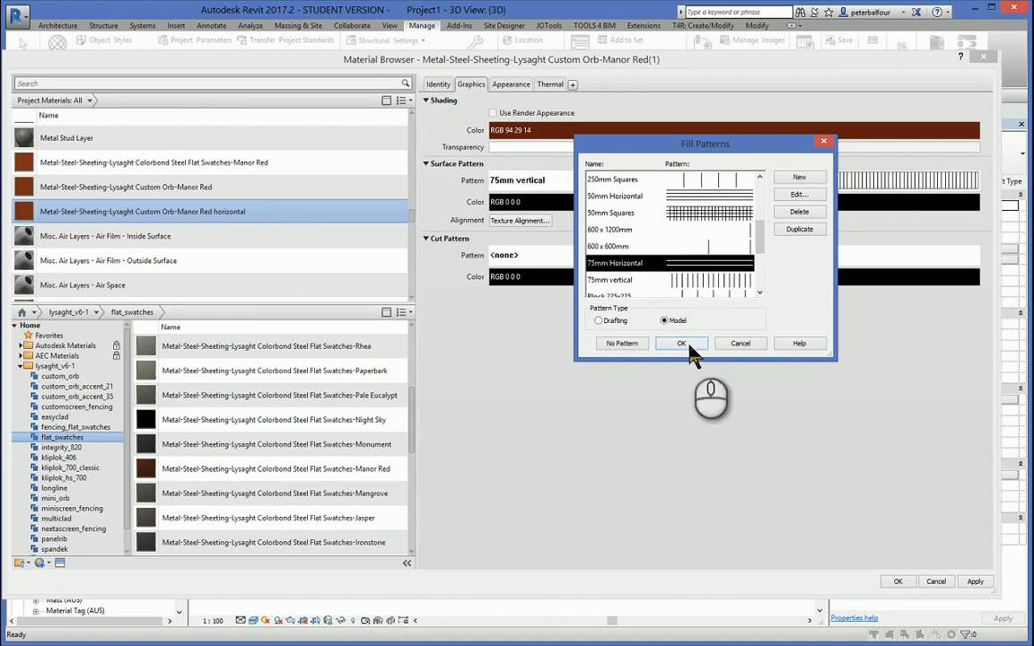
click(683, 343)
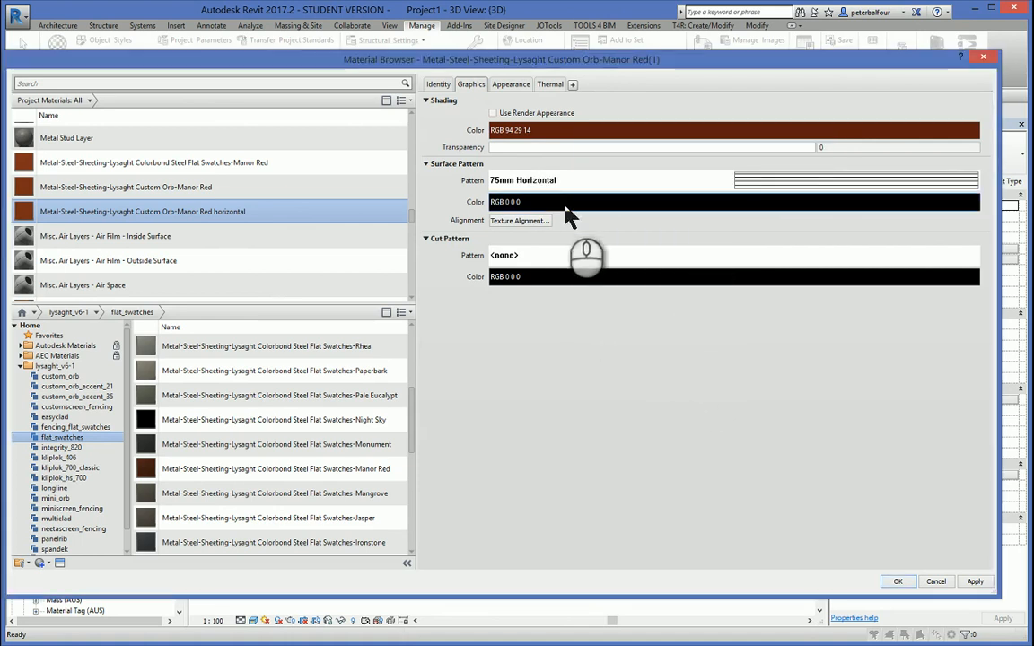
Step: Examine the horizontal copy's appearance in an enlarged preview and compare its appearance asset with that of the original Custom Orb-Manor Red material
click(509, 85)
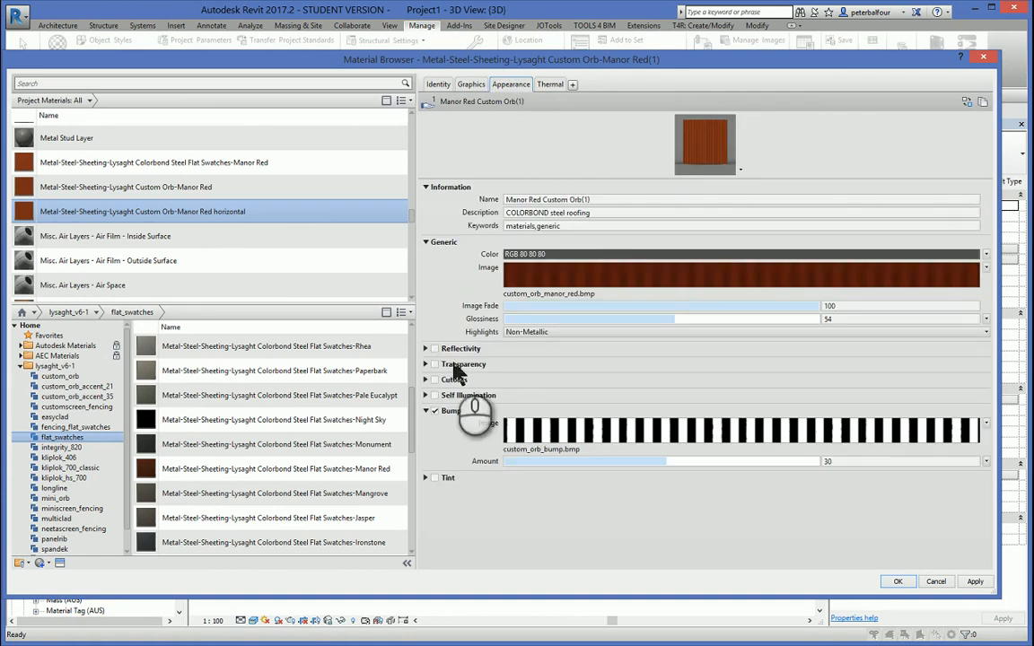
drag(597, 181, 612, 303)
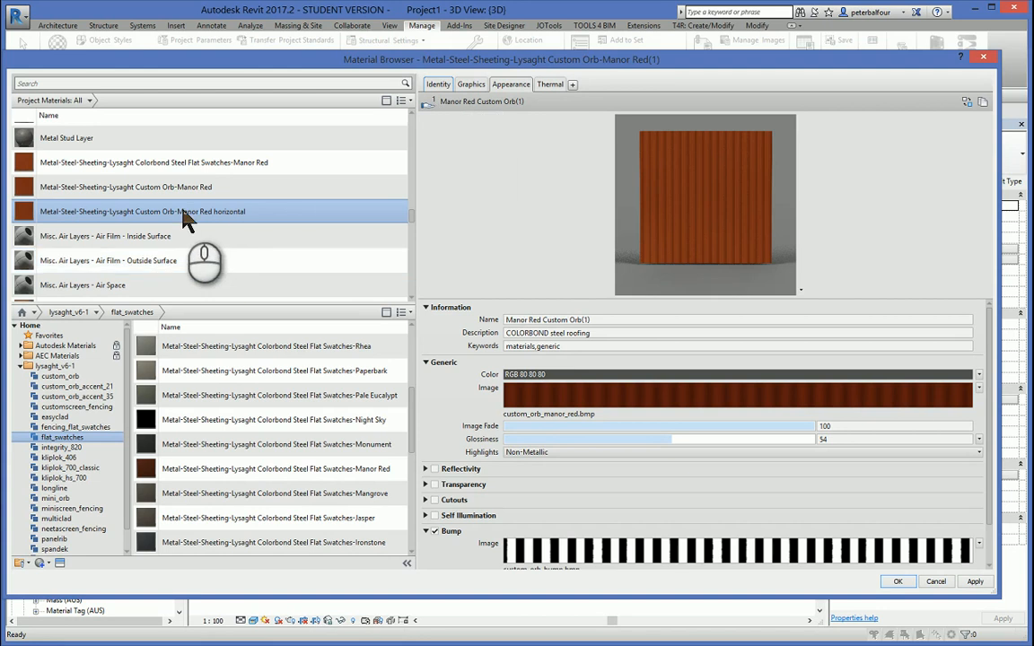
scroll(81, 249, down, 1)
ctrl+click(189, 166)
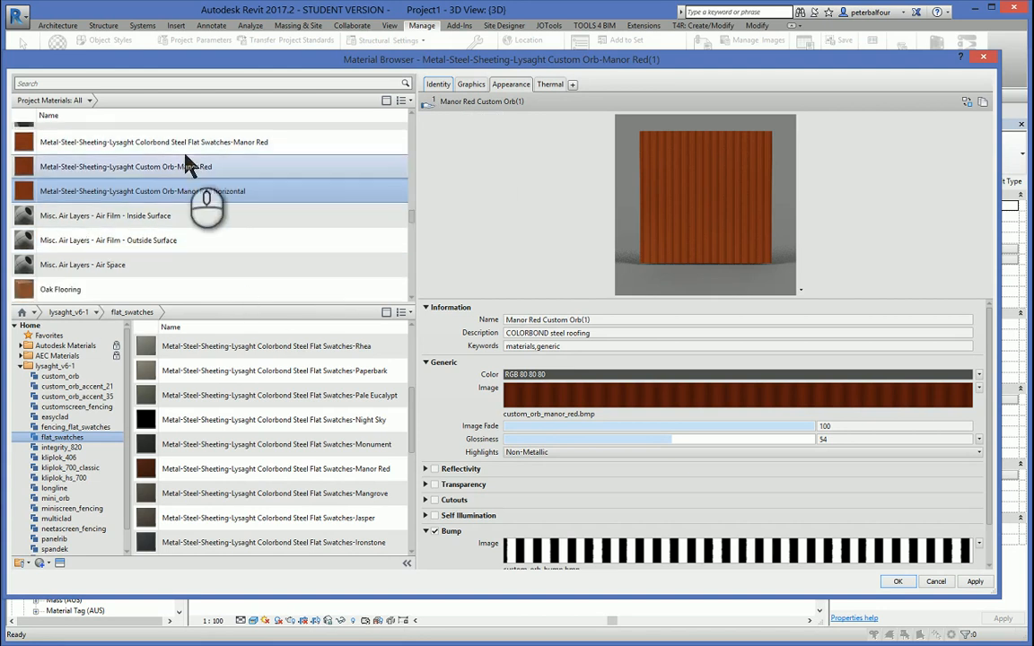
scroll(233, 216, up, 1)
scroll(310, 286, down, 1)
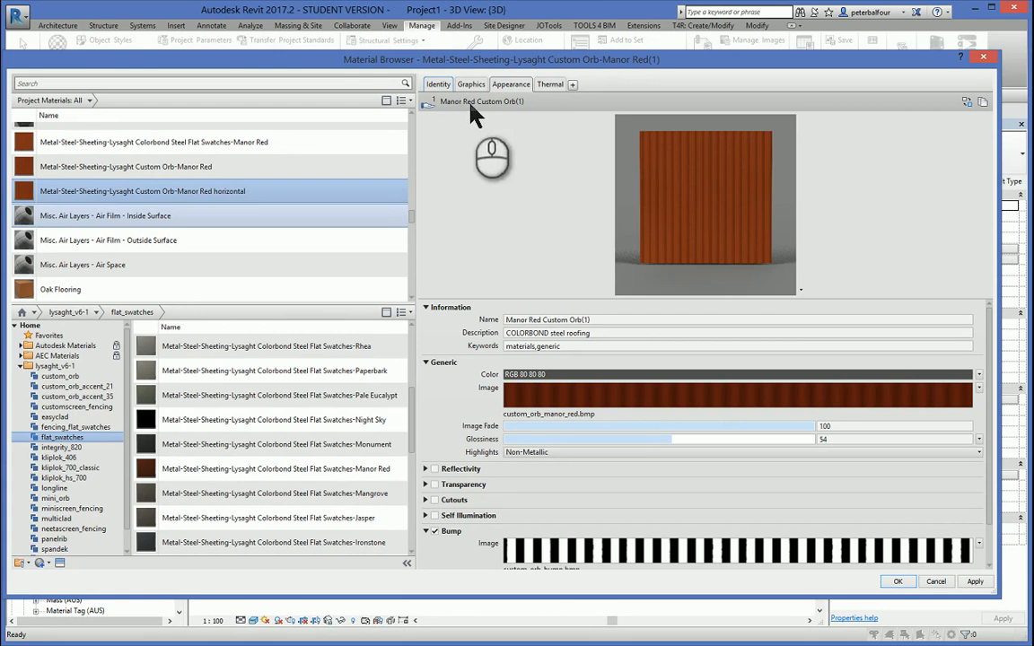
click(470, 106)
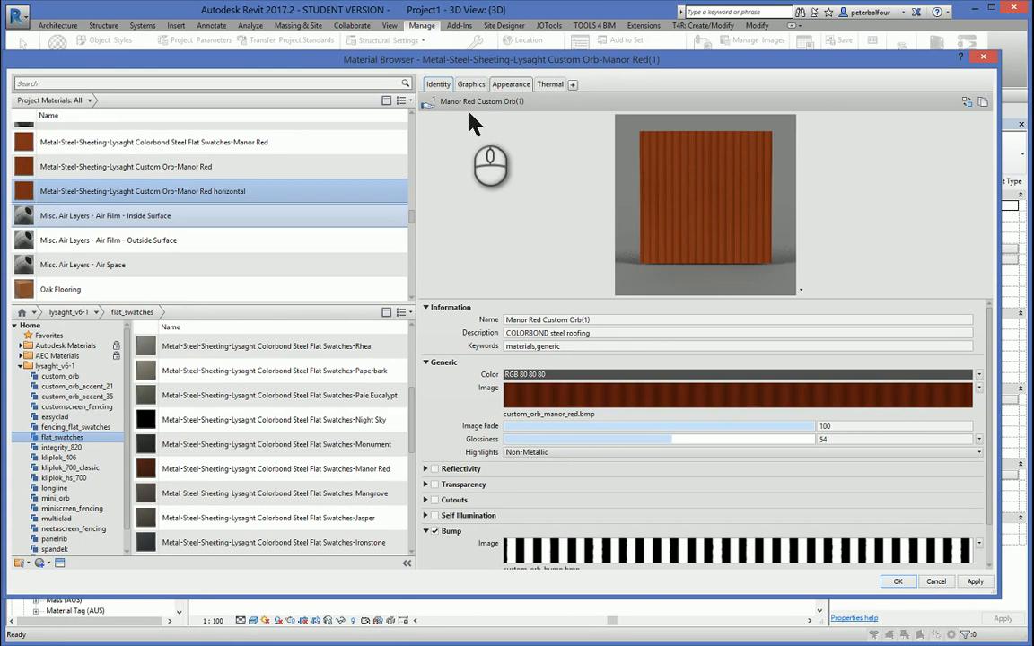
scroll(261, 211, up, 1)
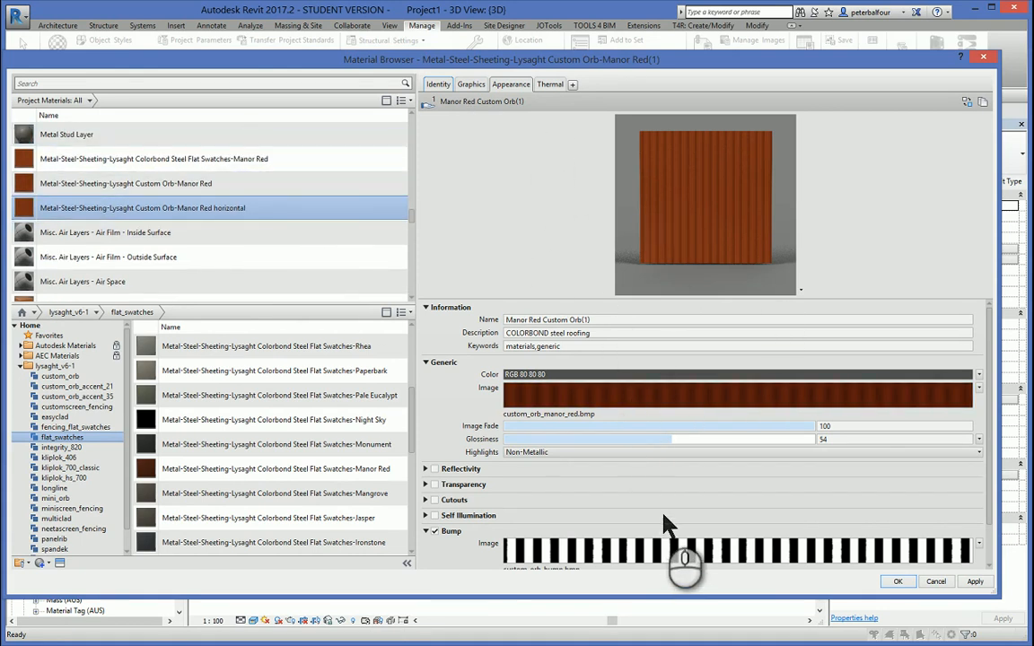
click(179, 192)
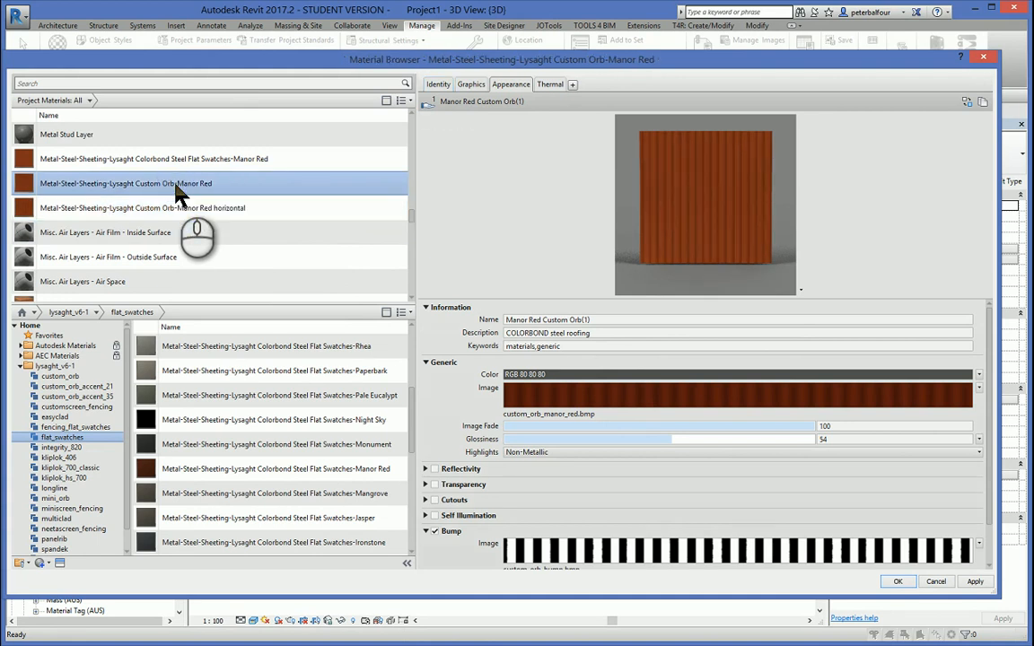
Step: Duplicate the appearance asset of the Custom Orb-Manor Red horizontal material and name the copy Manor Red Custom Orb horizontal
click(175, 208)
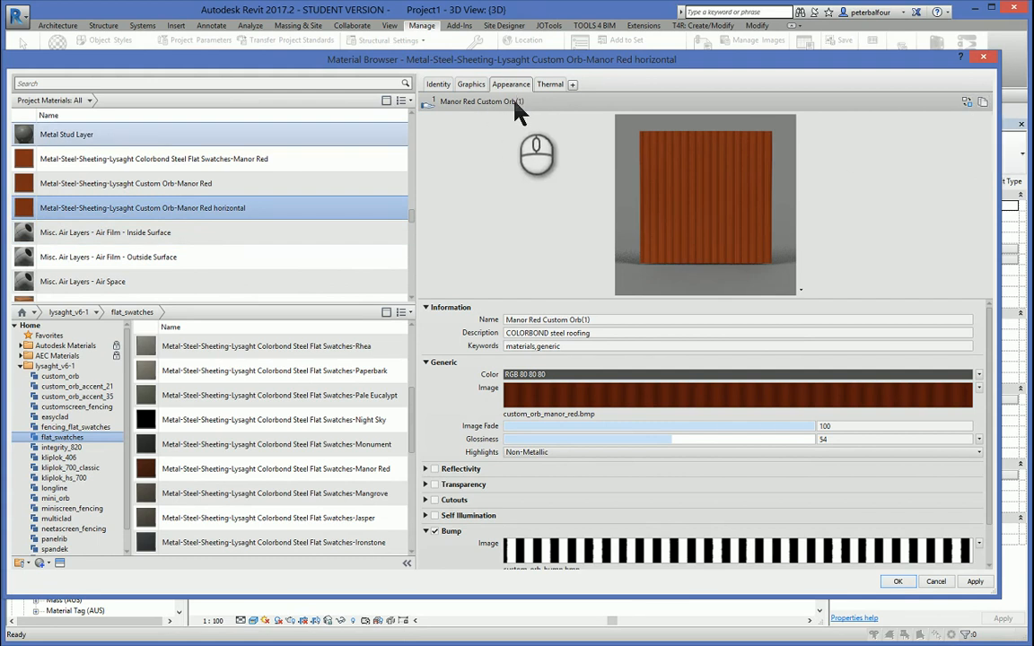
click(983, 102)
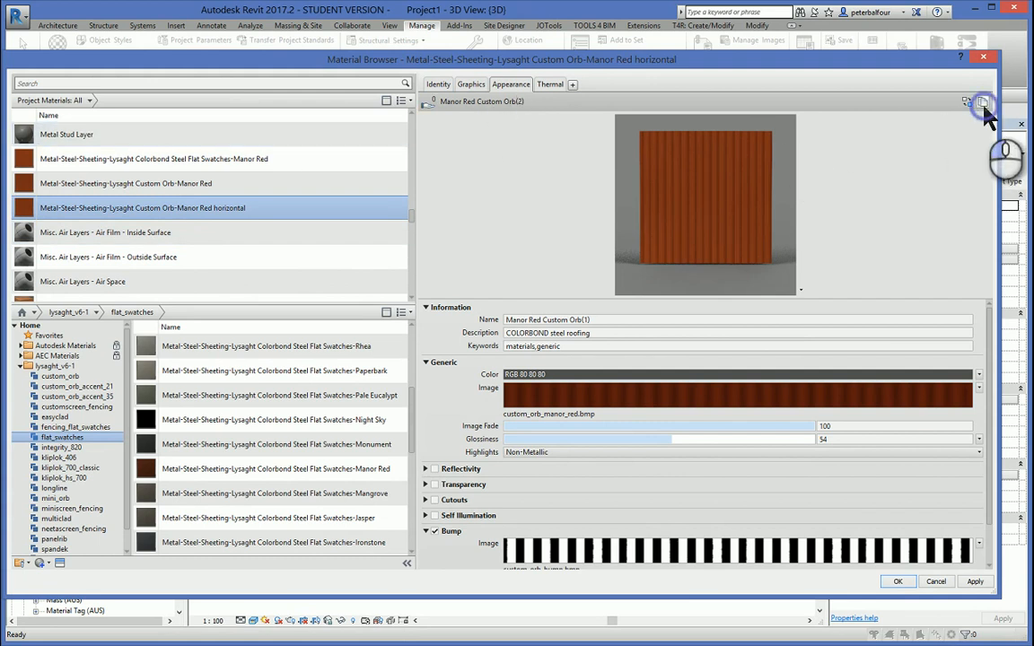
click(595, 321)
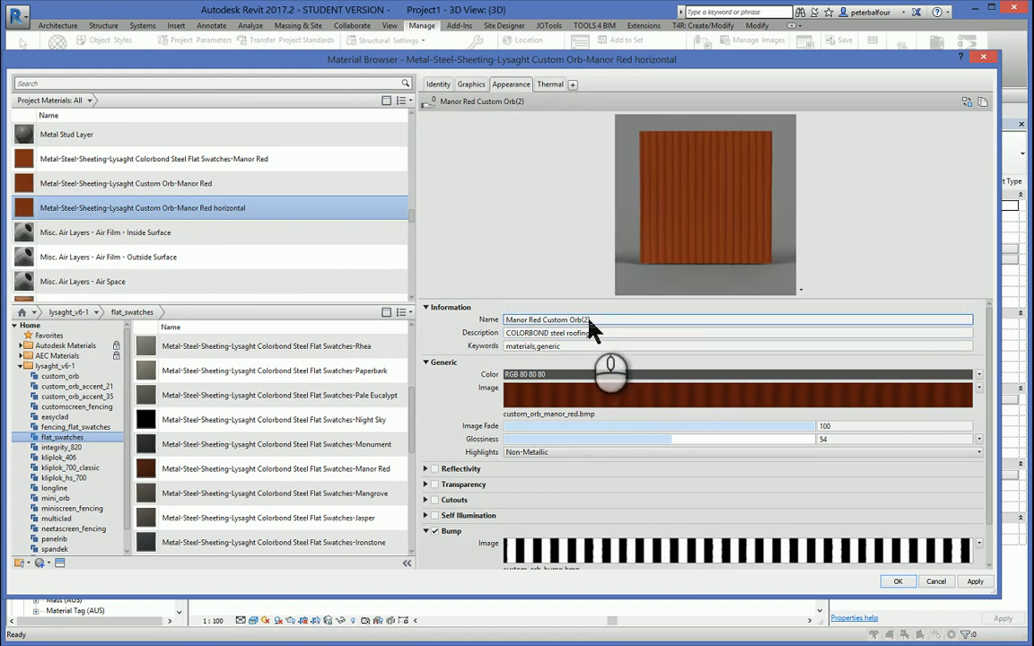
click(593, 322)
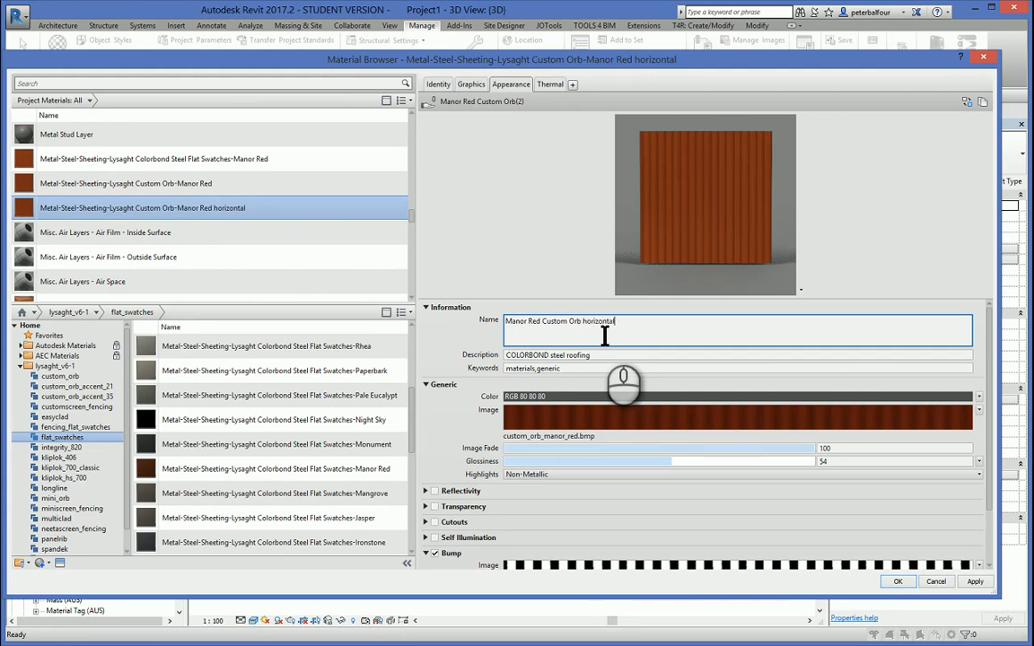
click(577, 283)
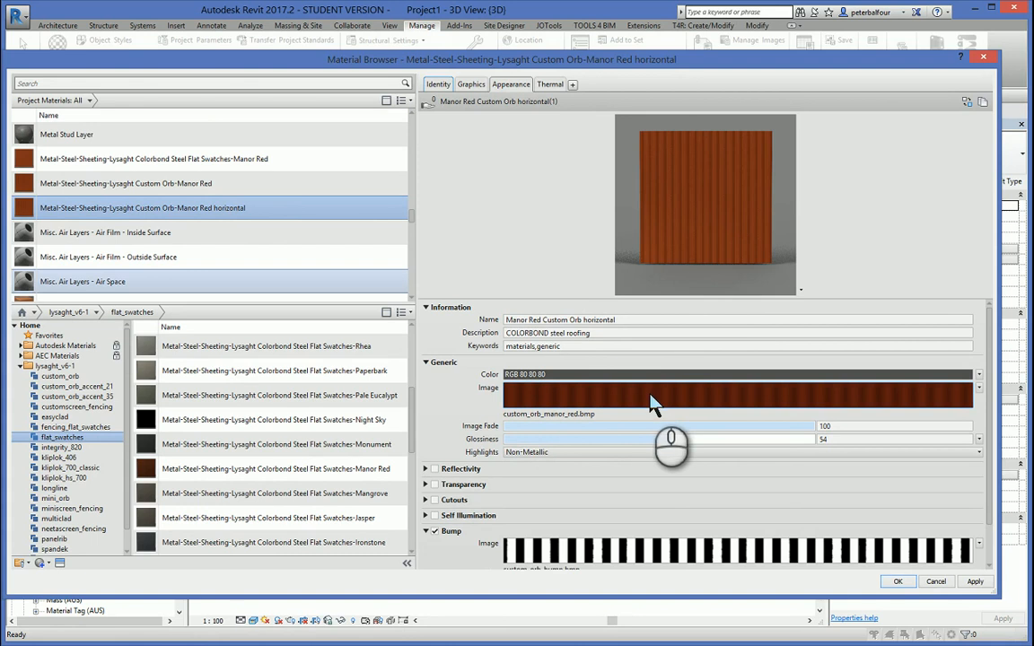
Step: Open the horizontal appearance's custom_orb_manor_red.bmp image for texture editing and enable linked texture transforms
mouse_move(653, 404)
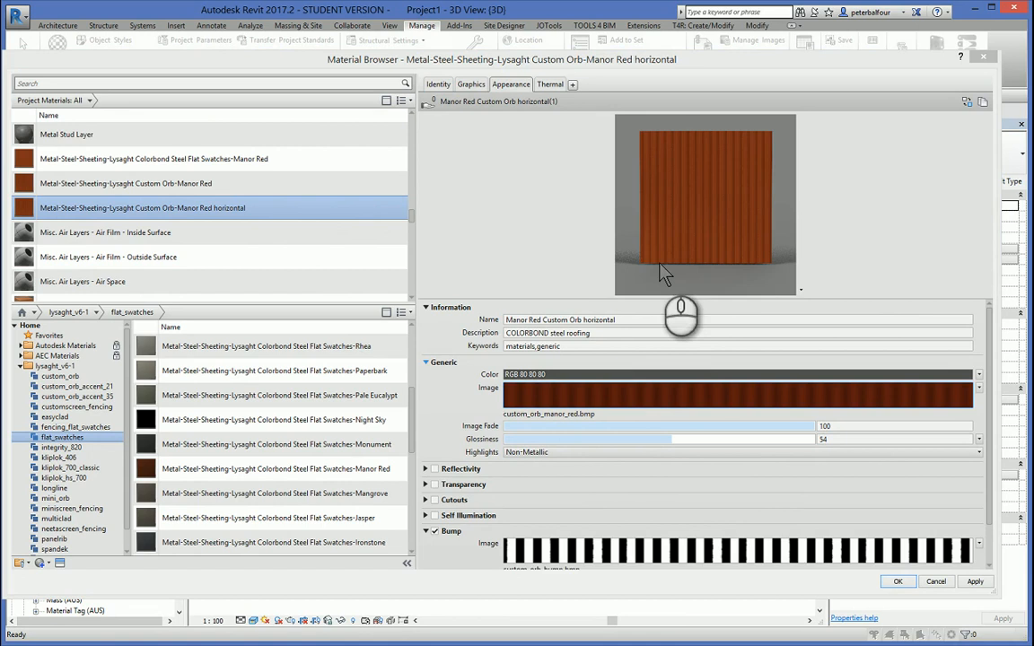
click(624, 401)
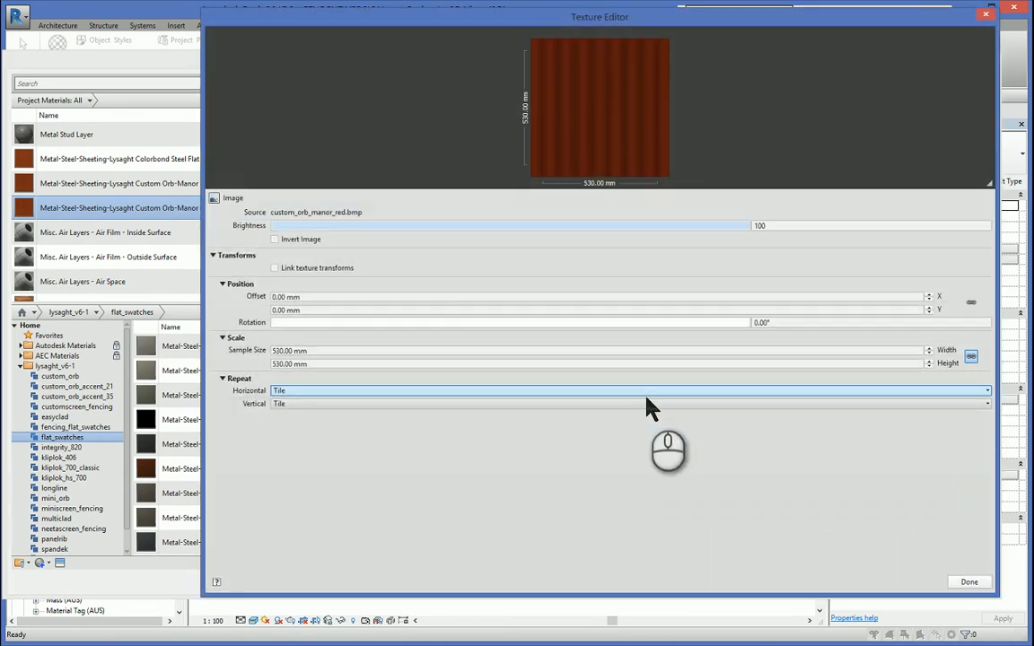
click(275, 269)
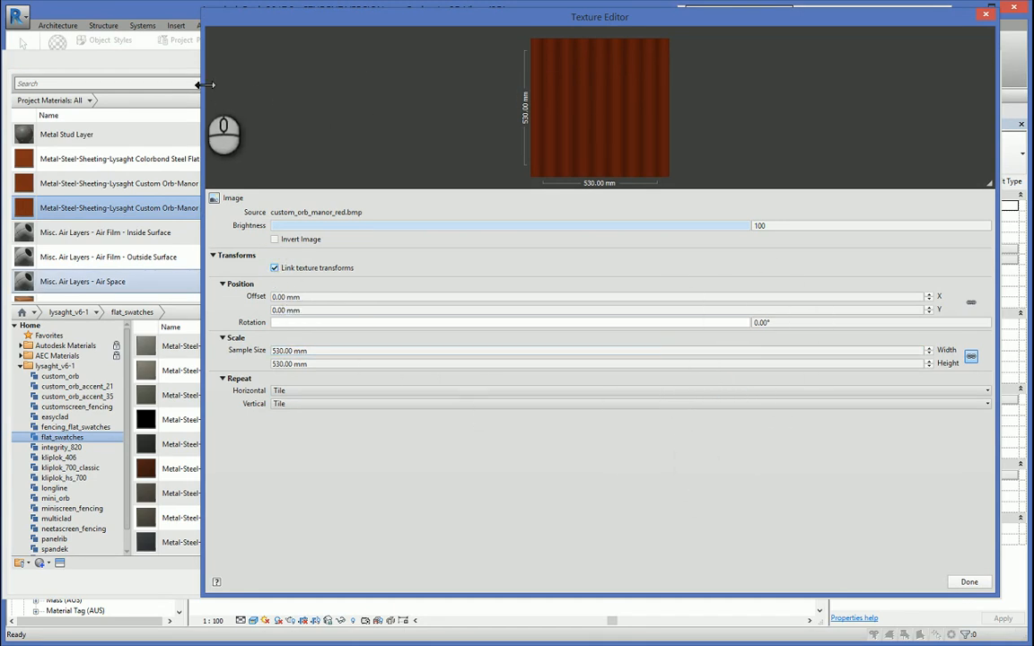
drag(204, 79, 662, 81)
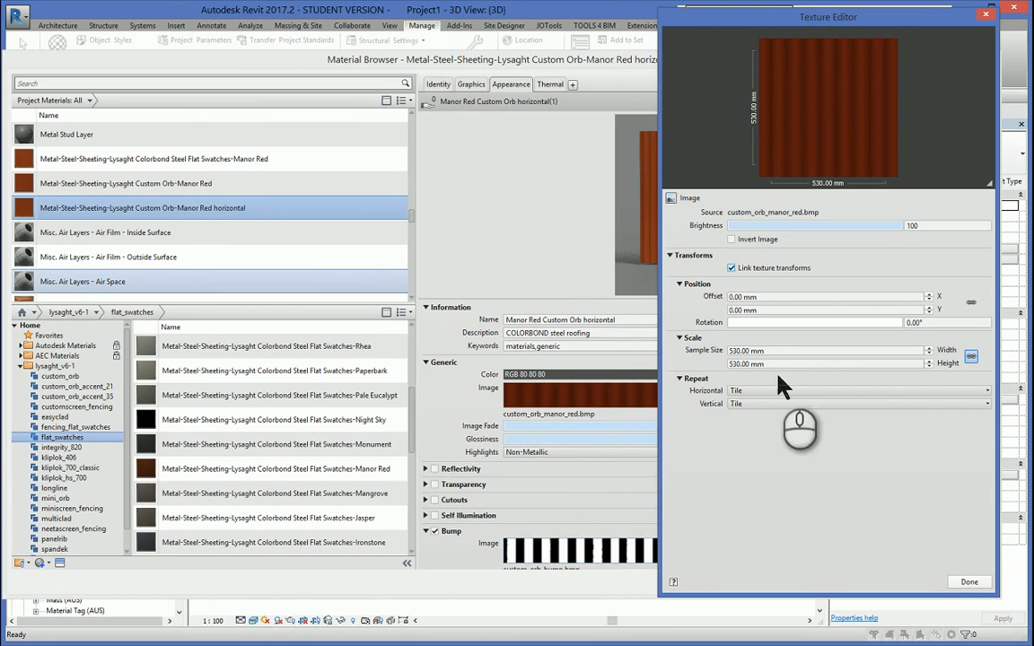
click(835, 323)
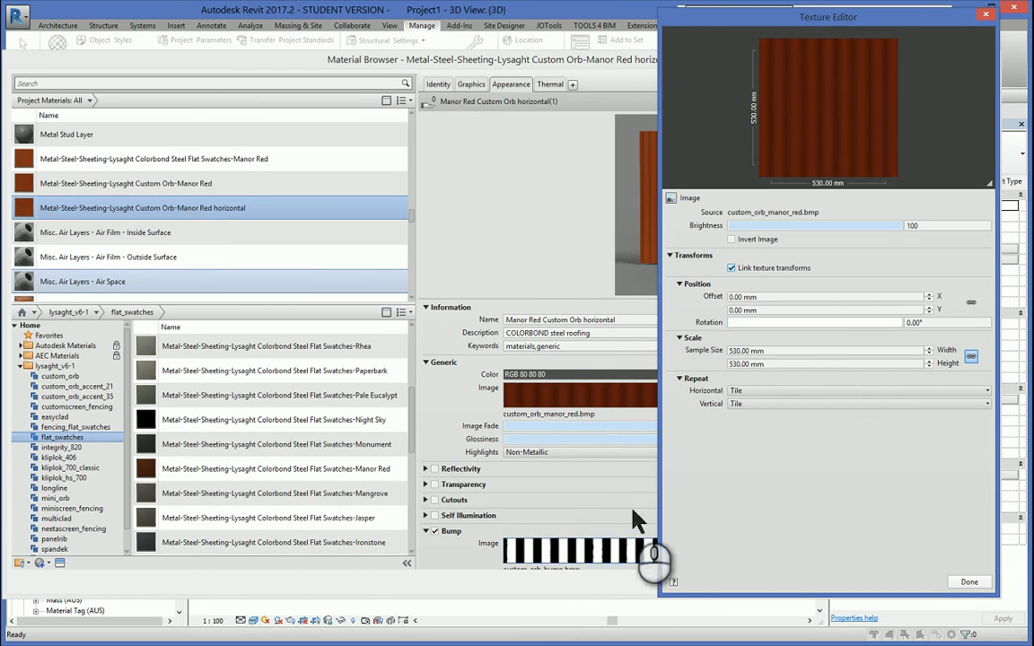
click(779, 352)
drag(660, 309, 191, 310)
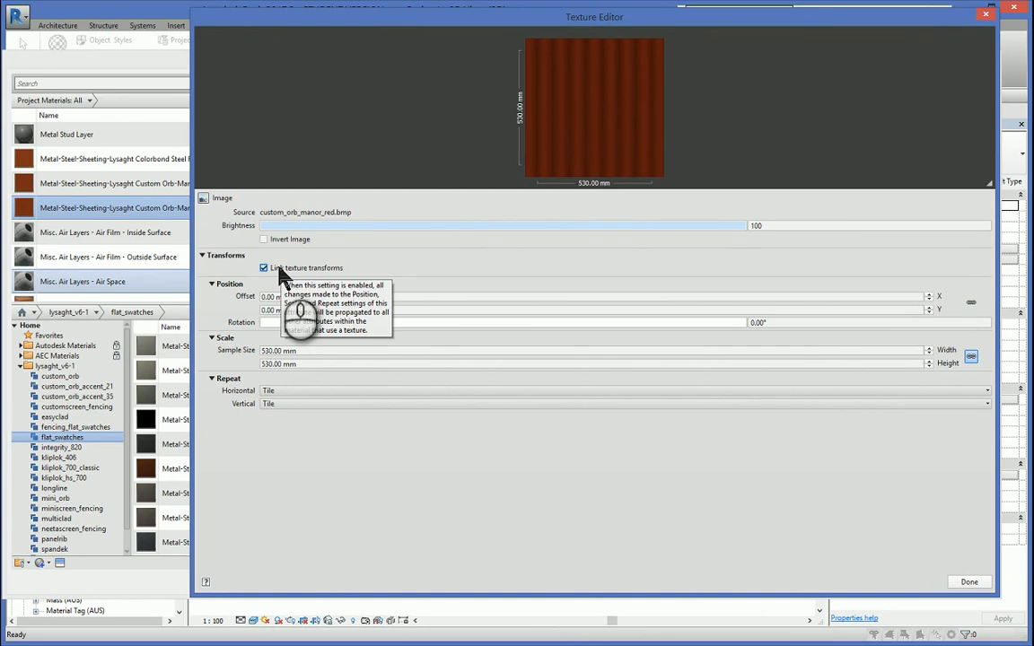
click(396, 264)
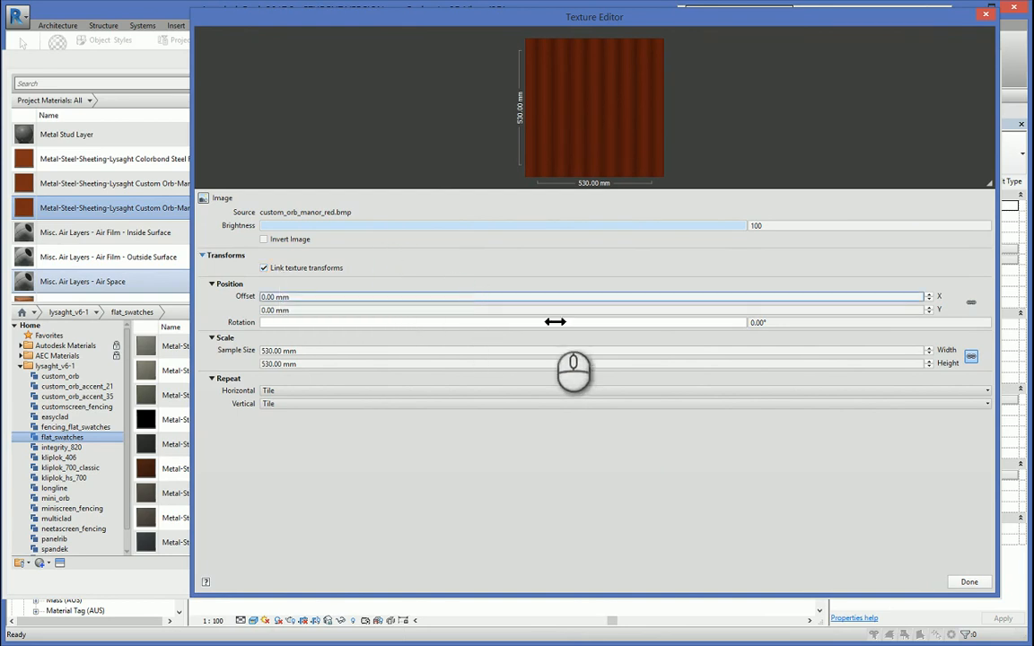
Step: Set the rotation of the custom_orb_manor_red.bmp texture to 90° and finish the texture edit
click(787, 324)
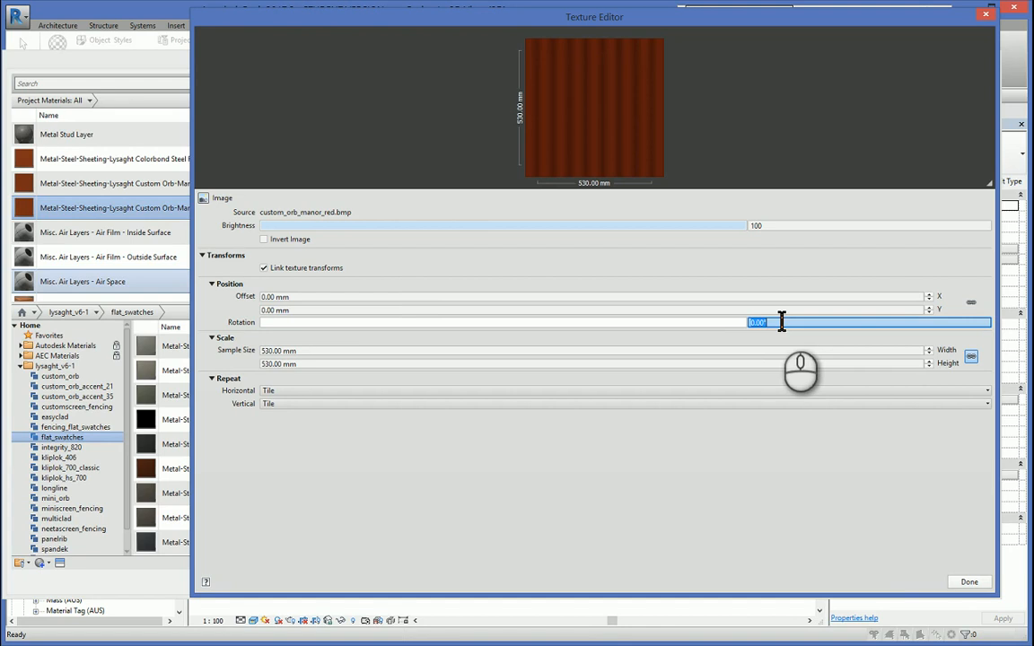
text(90)
click(596, 364)
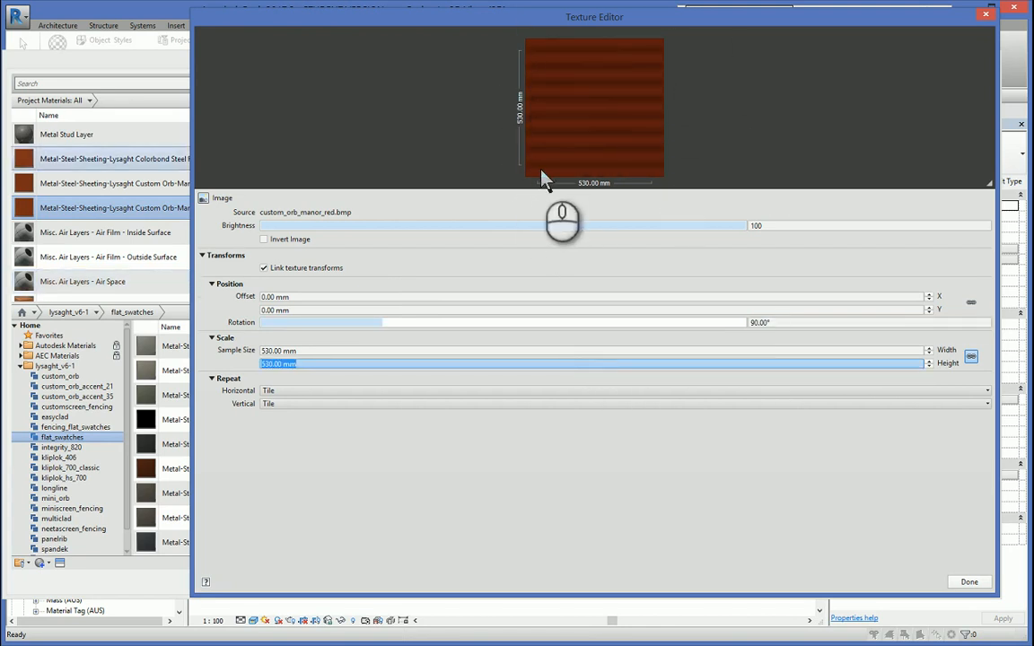
click(968, 582)
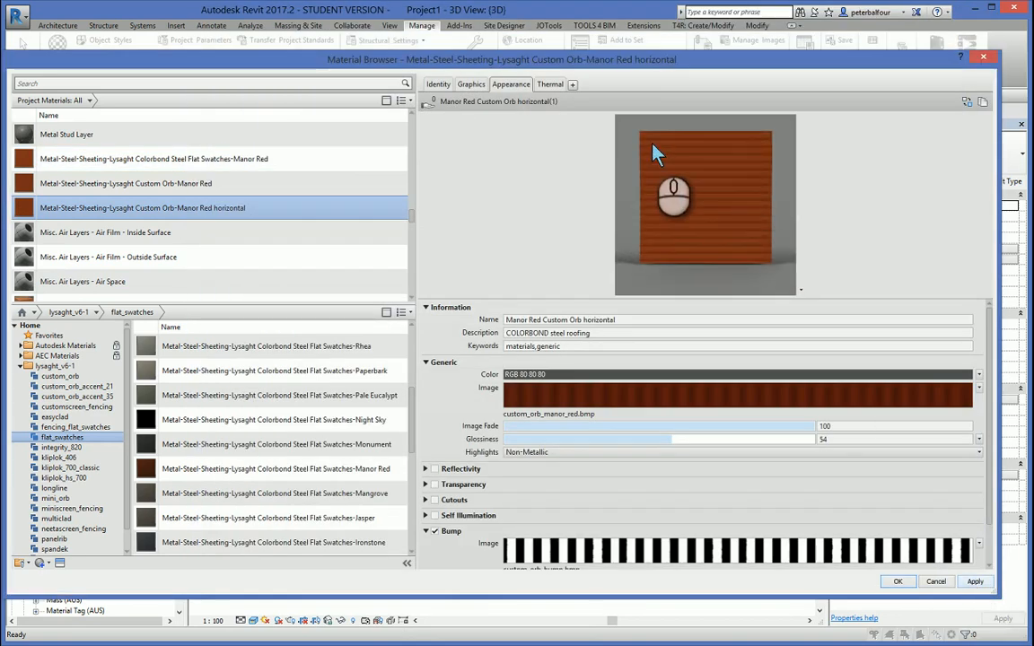
Step: Check the rotation of the custom_orb_bump.bmp bump image, and review the horizontal material's graphics and appearance settings
click(588, 556)
click(759, 324)
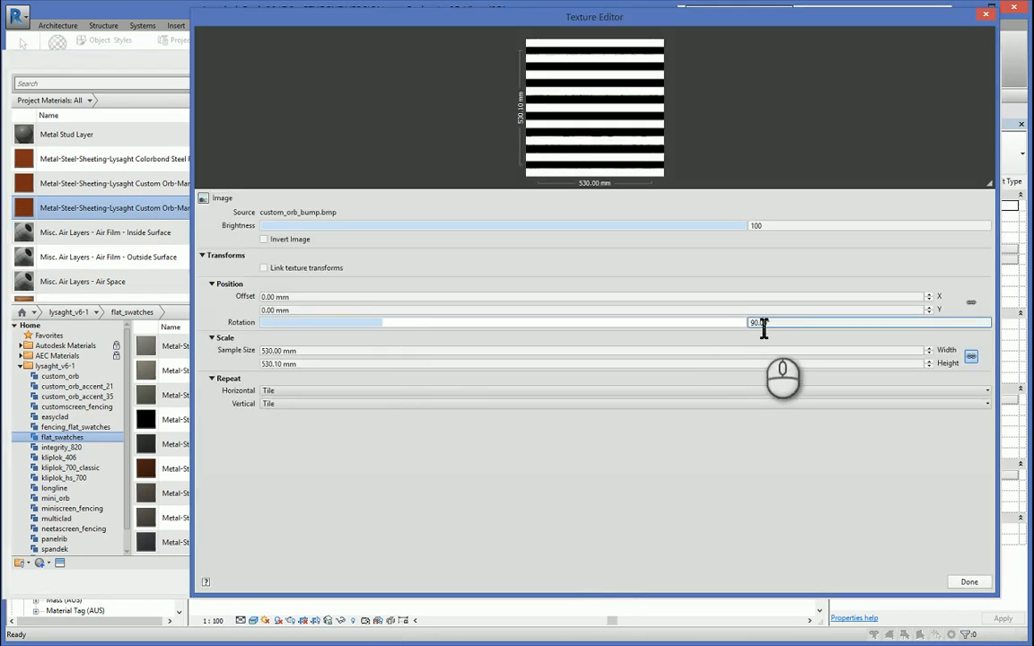
click(969, 581)
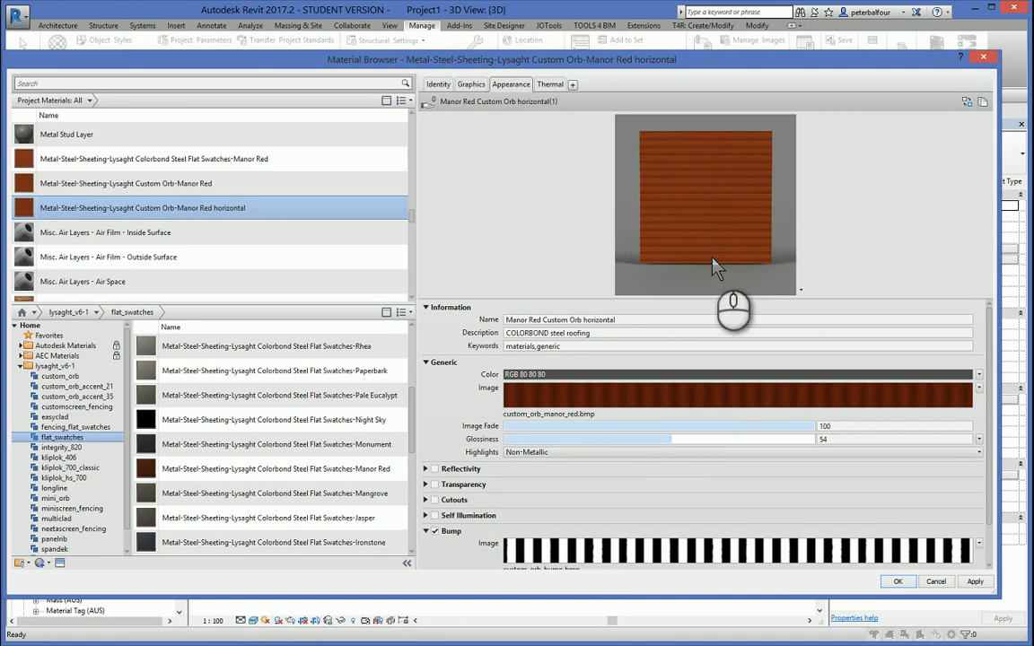
click(470, 86)
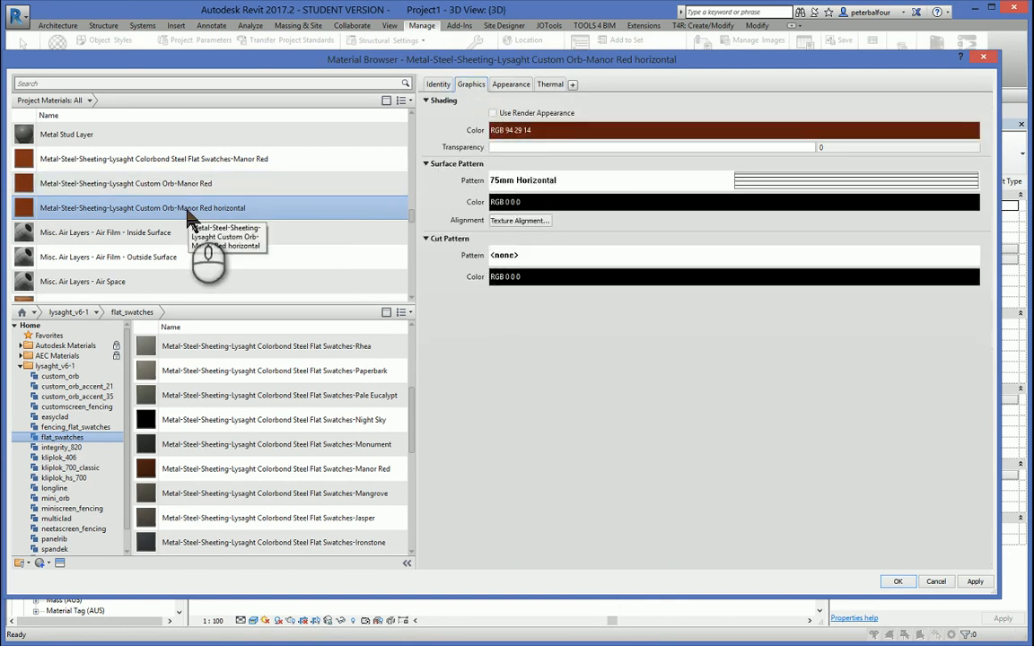
click(508, 85)
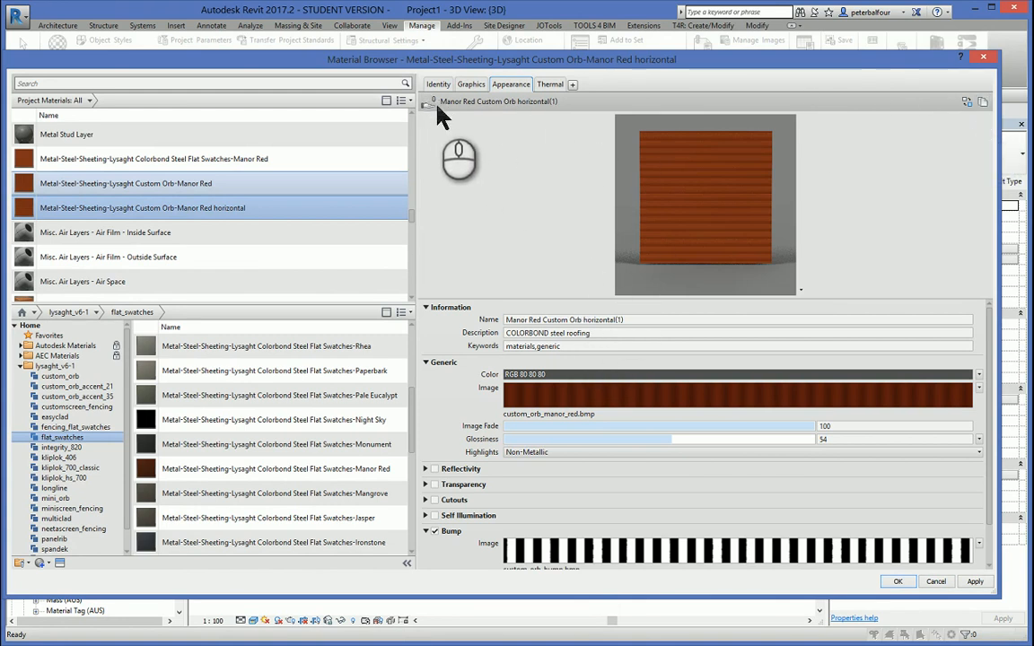
Step: Rename the Metal-Steel-Sheeting-Lysaght Custom Orb-Manor Red material as Metal-Steel-Sheeting-Lysaght Custom Orb-Manor Red vertical
click(199, 184)
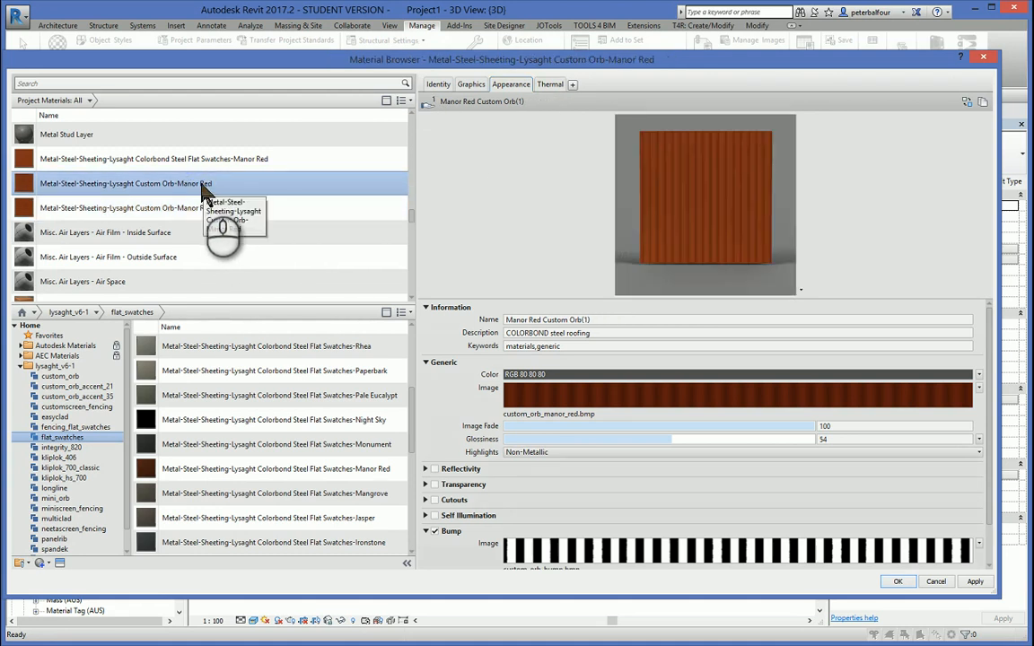
right_click(205, 185)
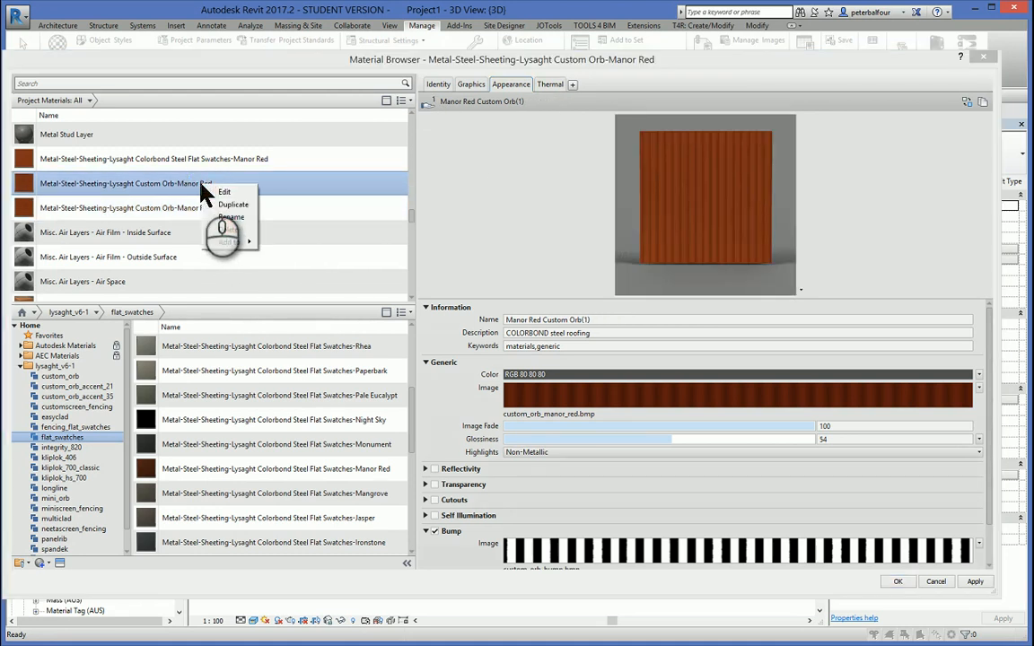
click(231, 217)
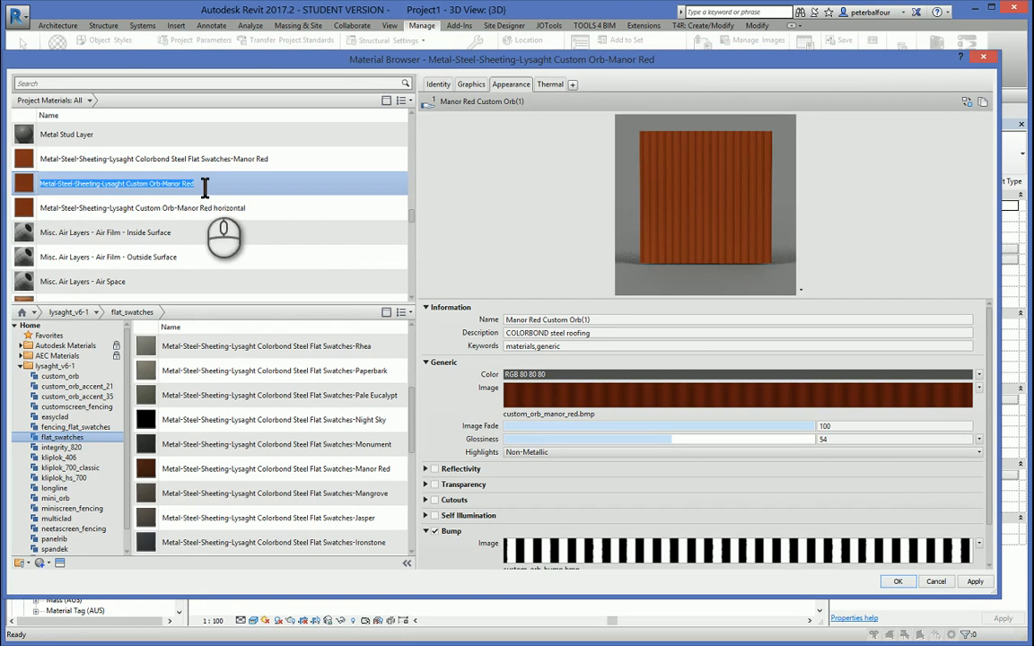
key(Return)
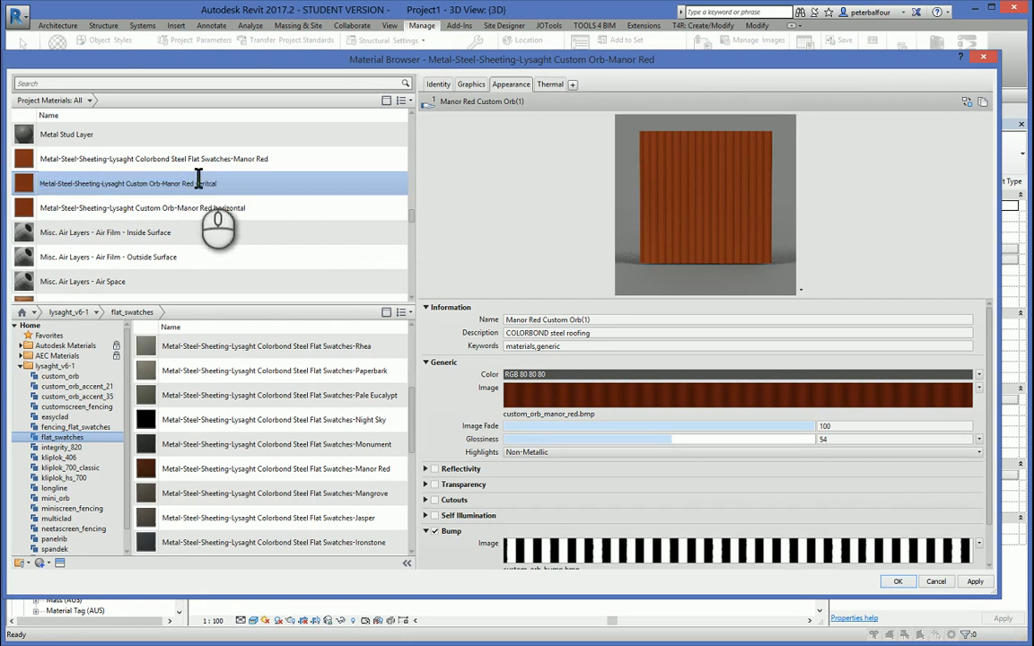
key(BackSpace)
key(BackSpace)
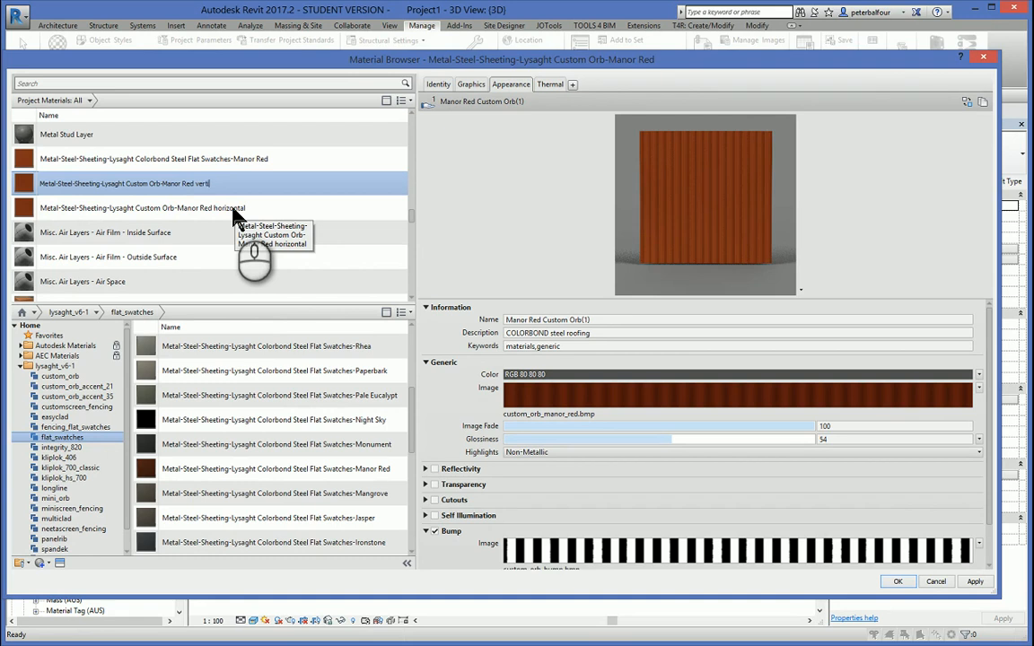
click(235, 208)
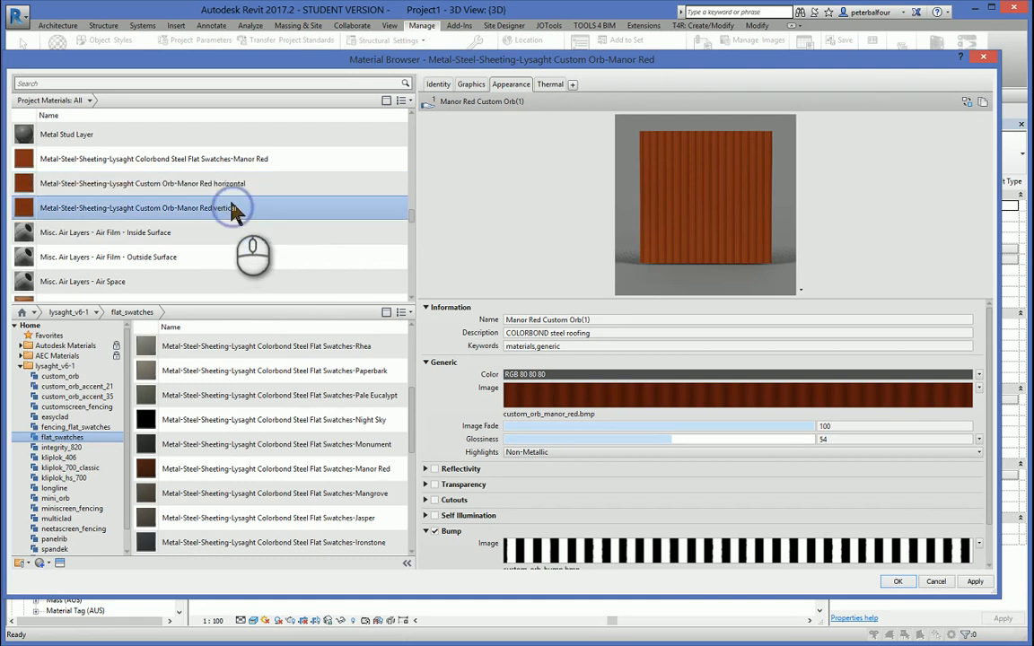
Step: Review the horizontal Custom Orb and Flat Swatches Manor Red materials, and accept the material changes to return to the 3D view
click(205, 184)
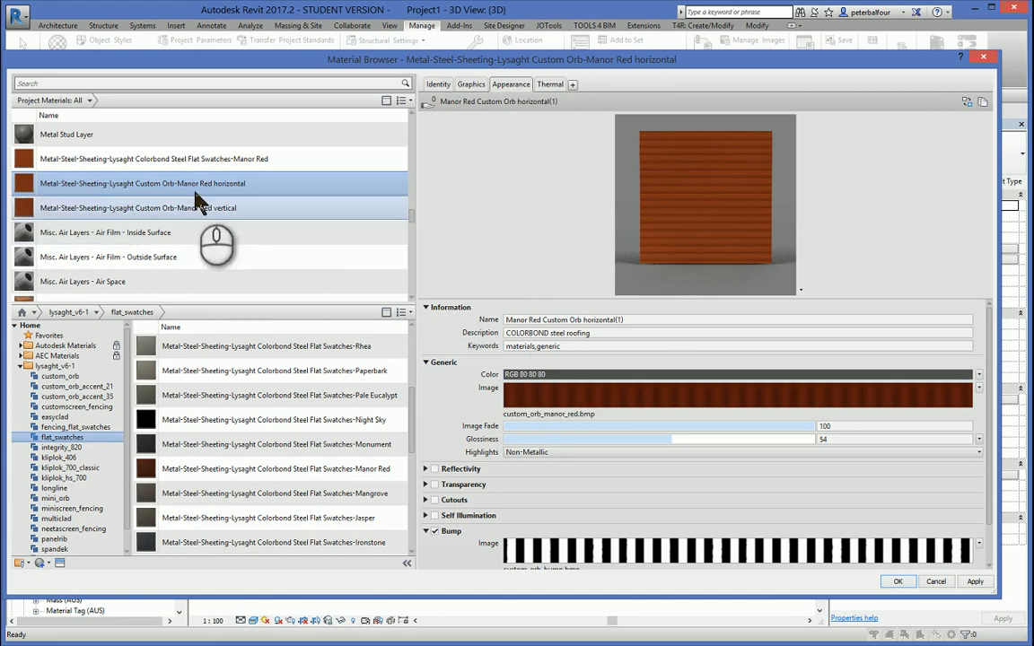
click(184, 161)
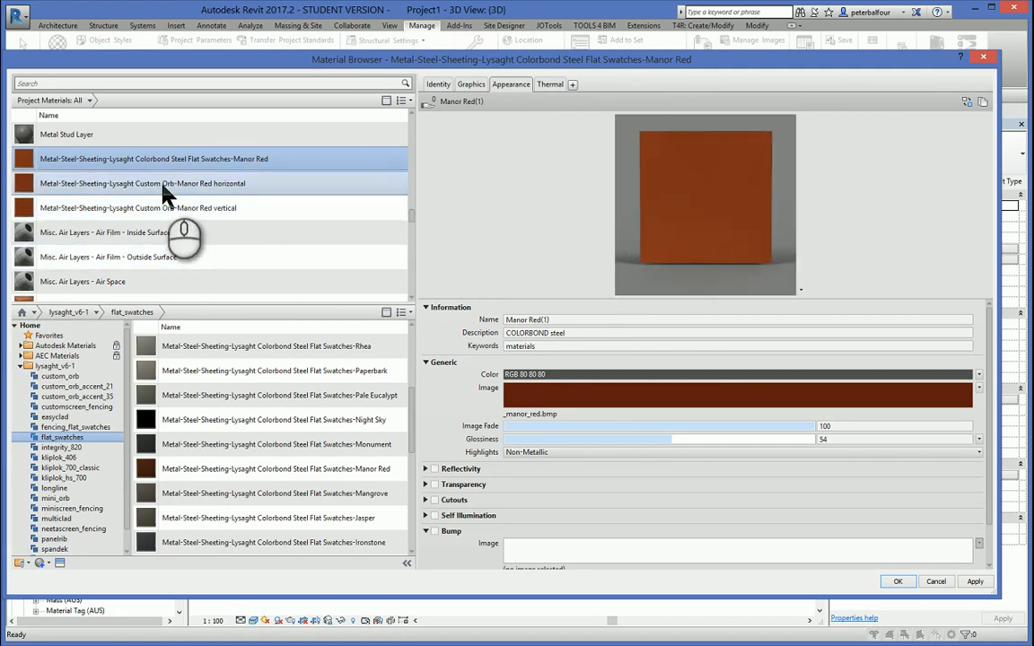
click(899, 582)
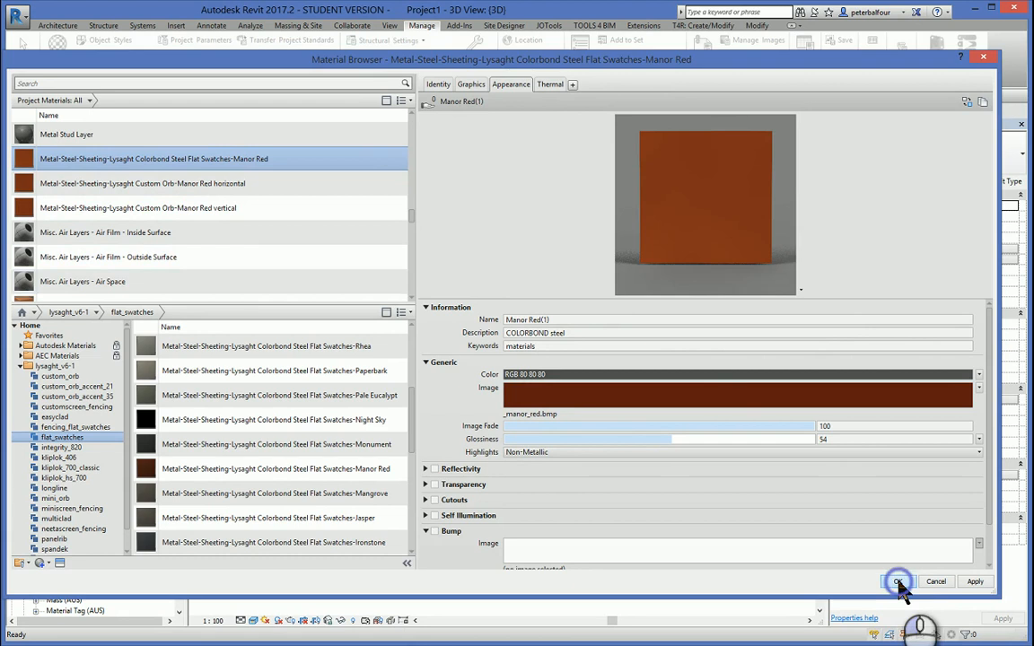
click(610, 286)
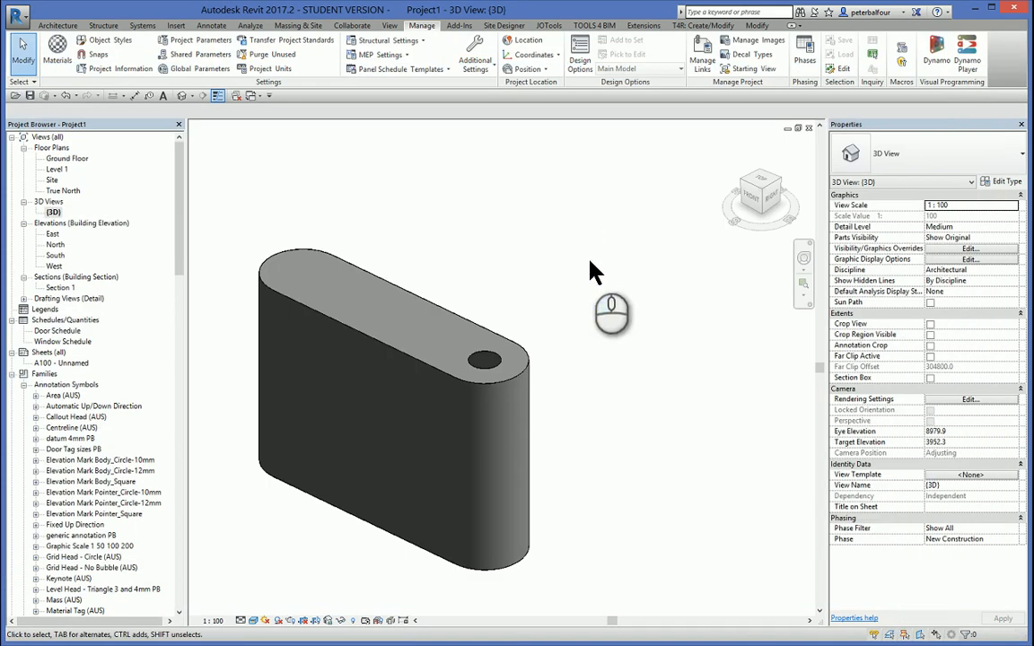
Step: Assign Metal-Steel-Sheeting-Lysaght Custom Orb-Manor Red horizontal as the water tank's body material
click(518, 392)
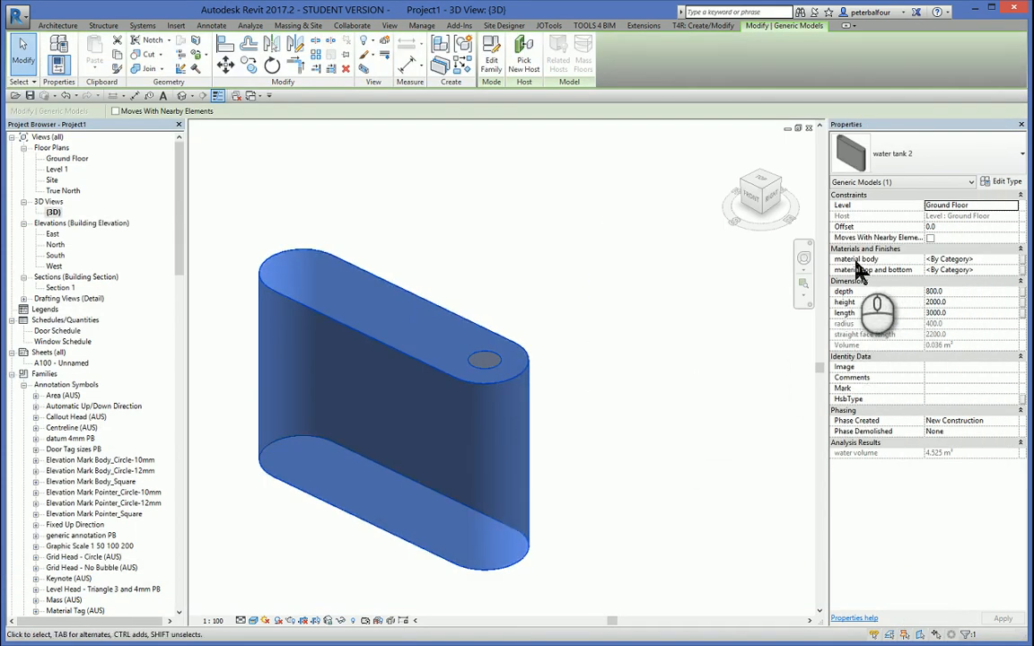
click(988, 260)
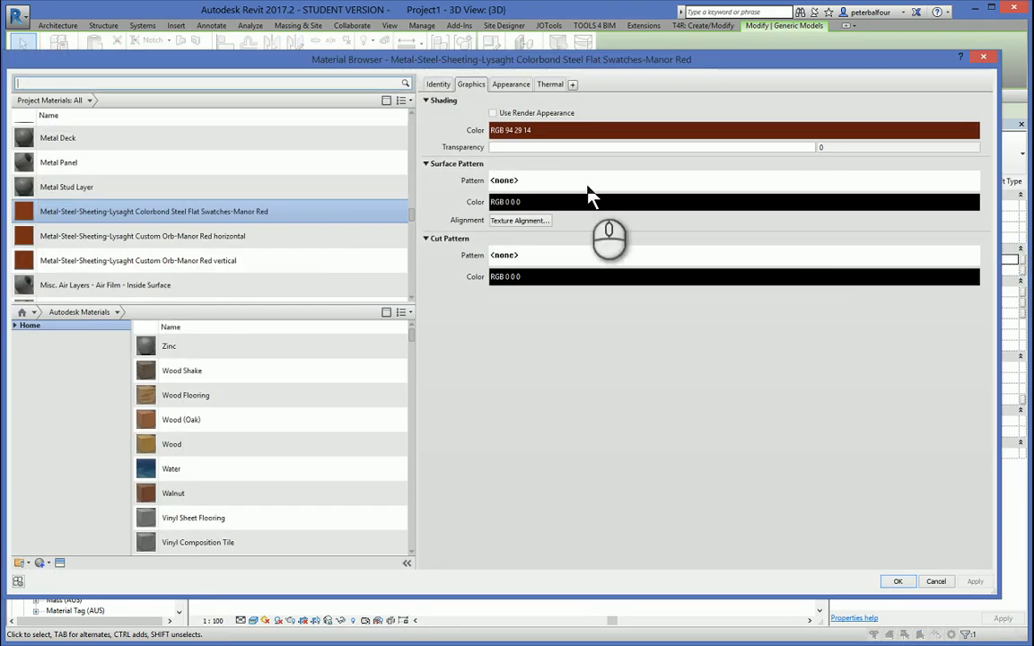
click(210, 241)
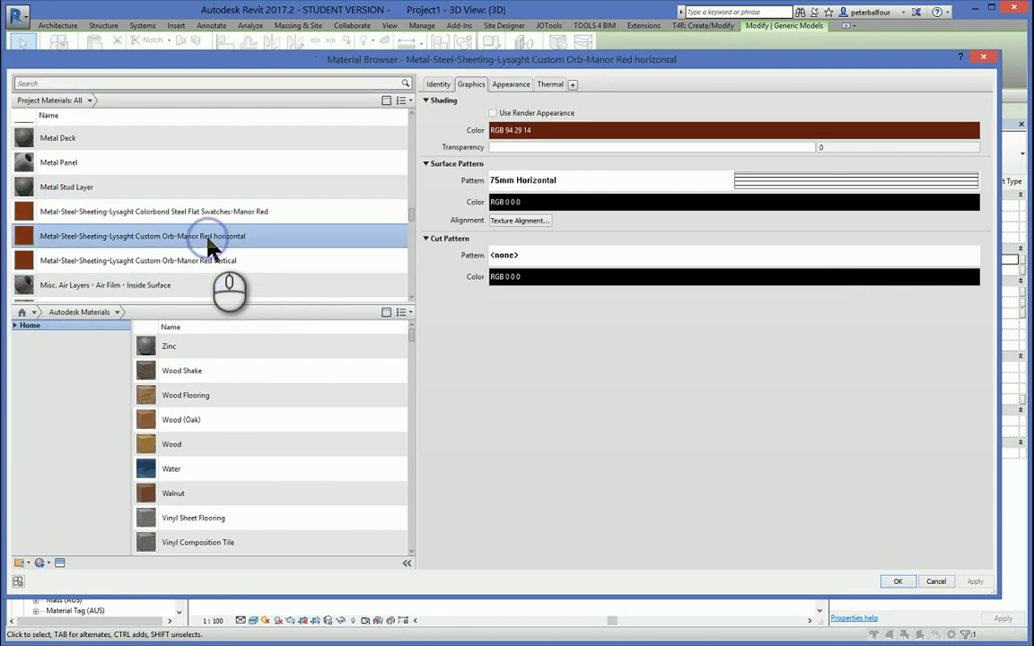
click(896, 582)
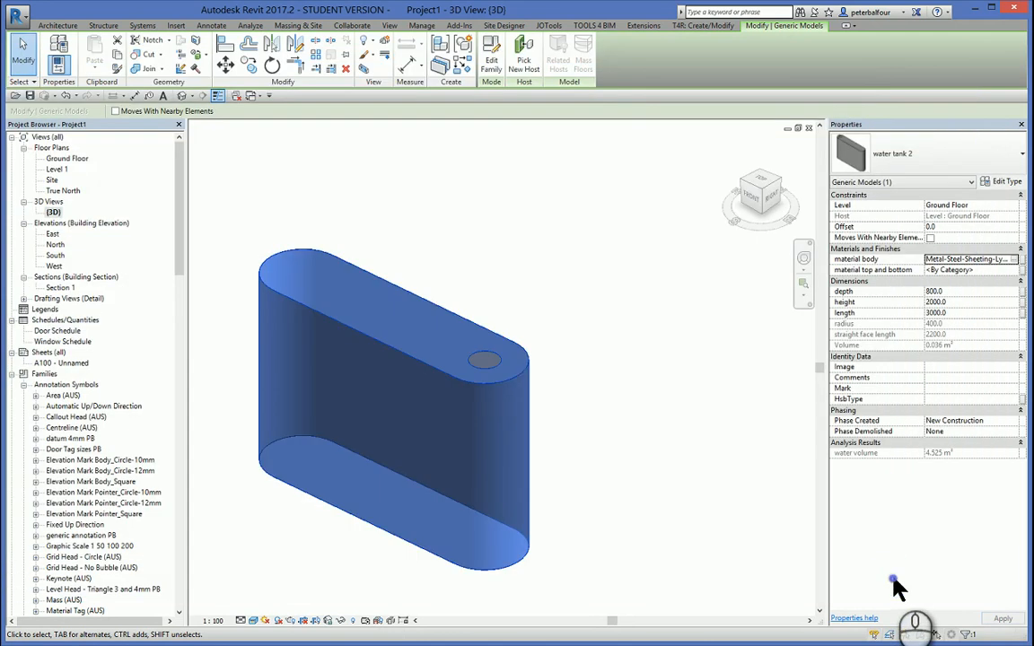
Step: Assign Metal-Steel-Sheeting-Lysaght Colorbond Steel Flat Swatches-Manor Red as the water tank's top and bottom material, and apply the changes
double_click(987, 271)
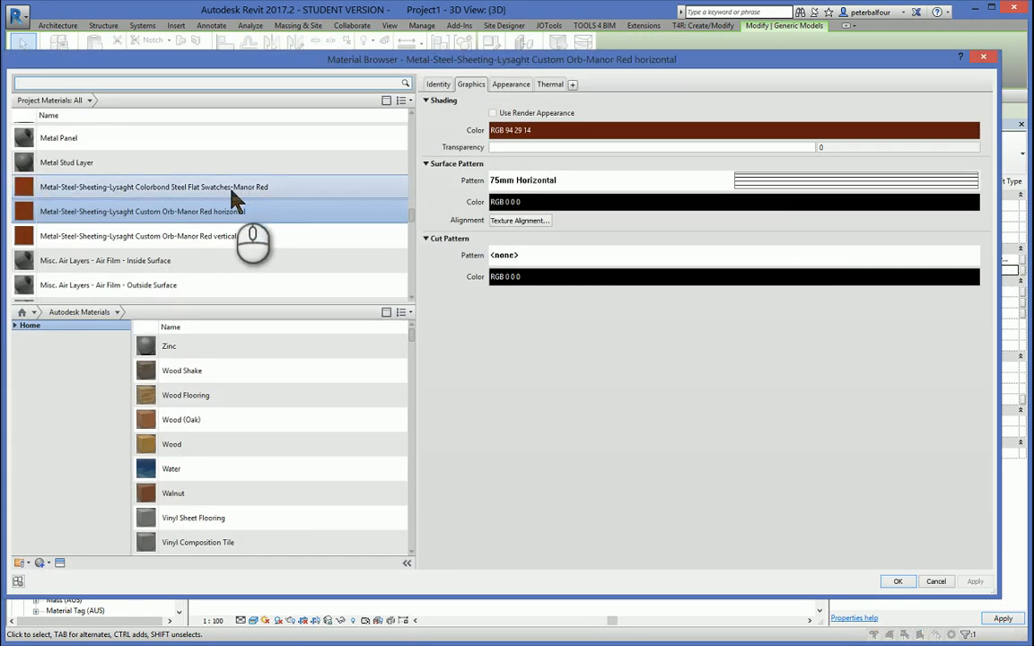
click(225, 187)
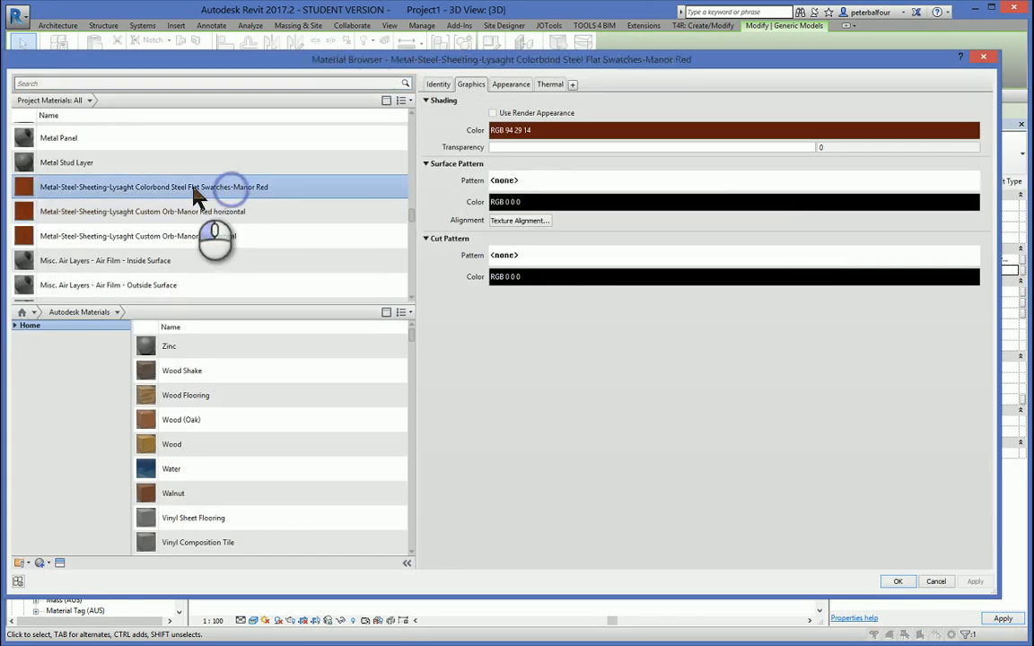
click(896, 583)
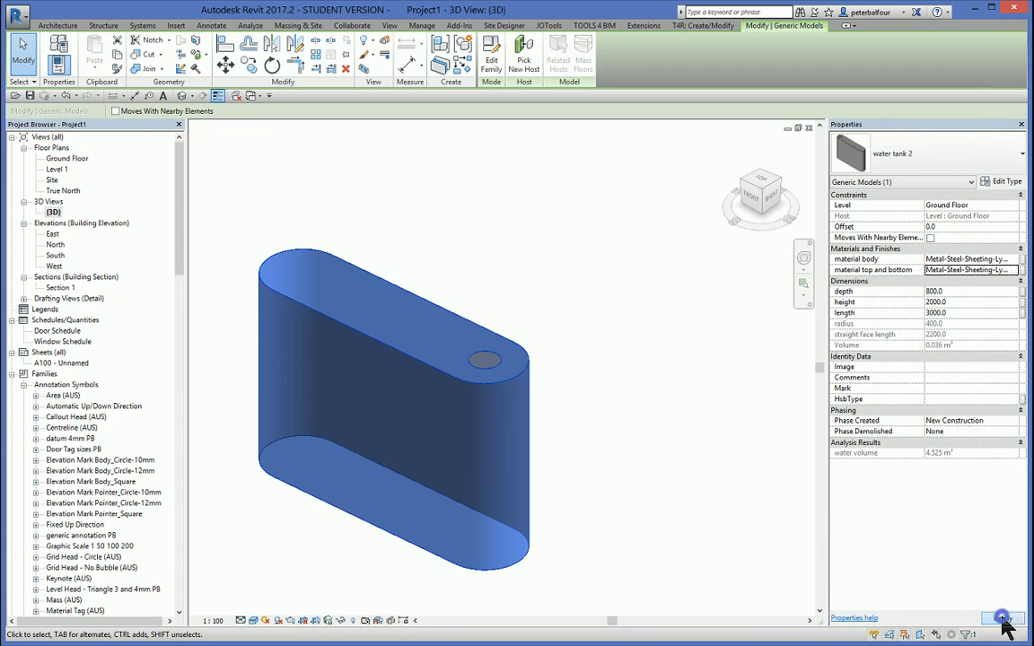
click(692, 368)
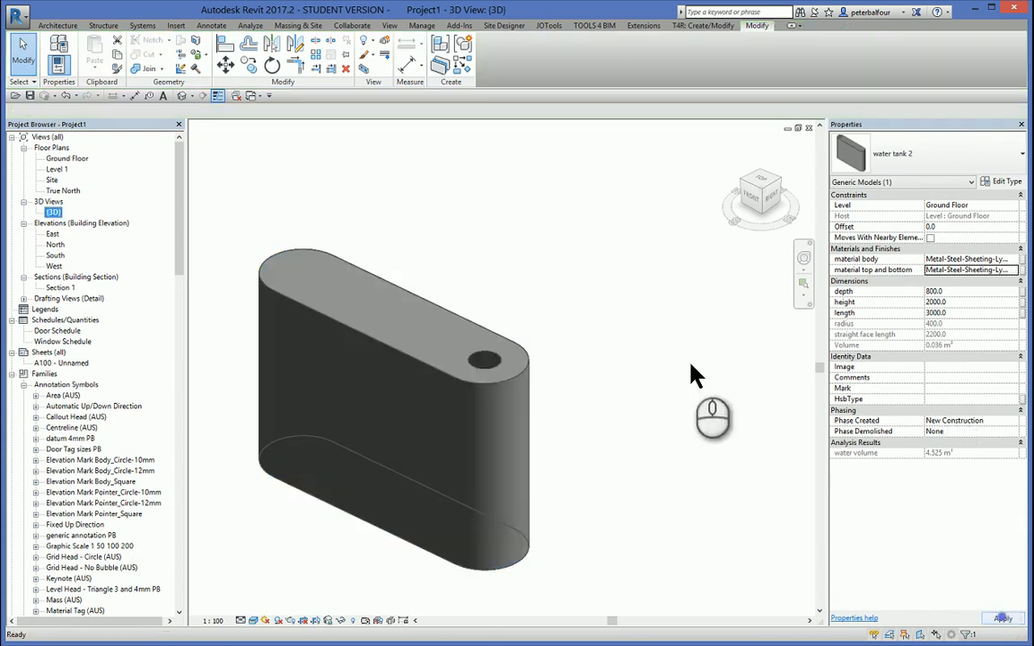
Step: Open the water tank 2 family for editing and show its 3D view, View 1
click(525, 388)
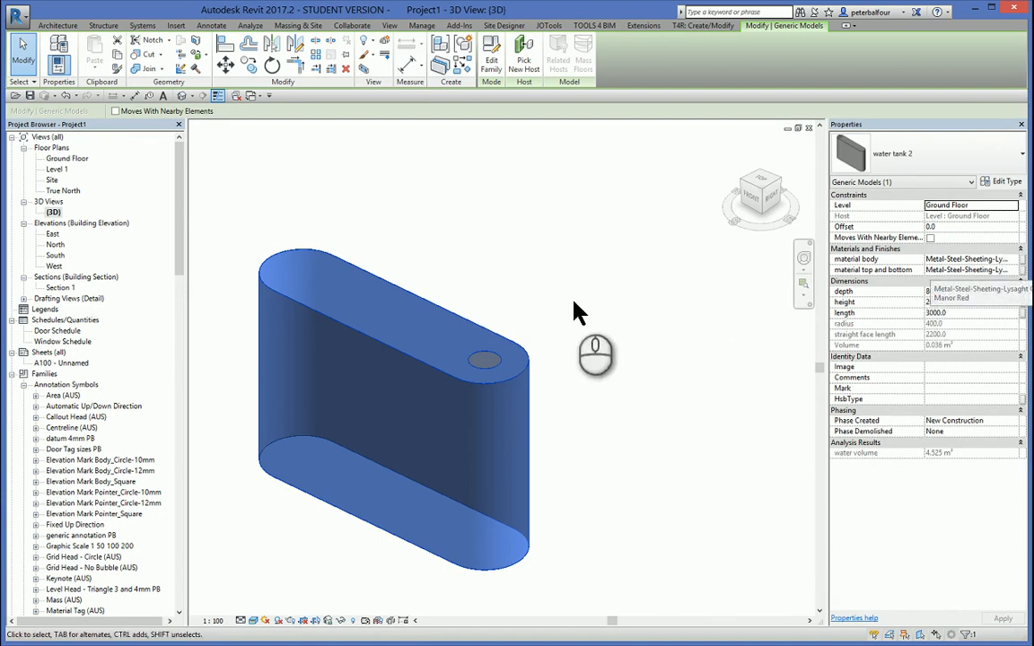
click(340, 170)
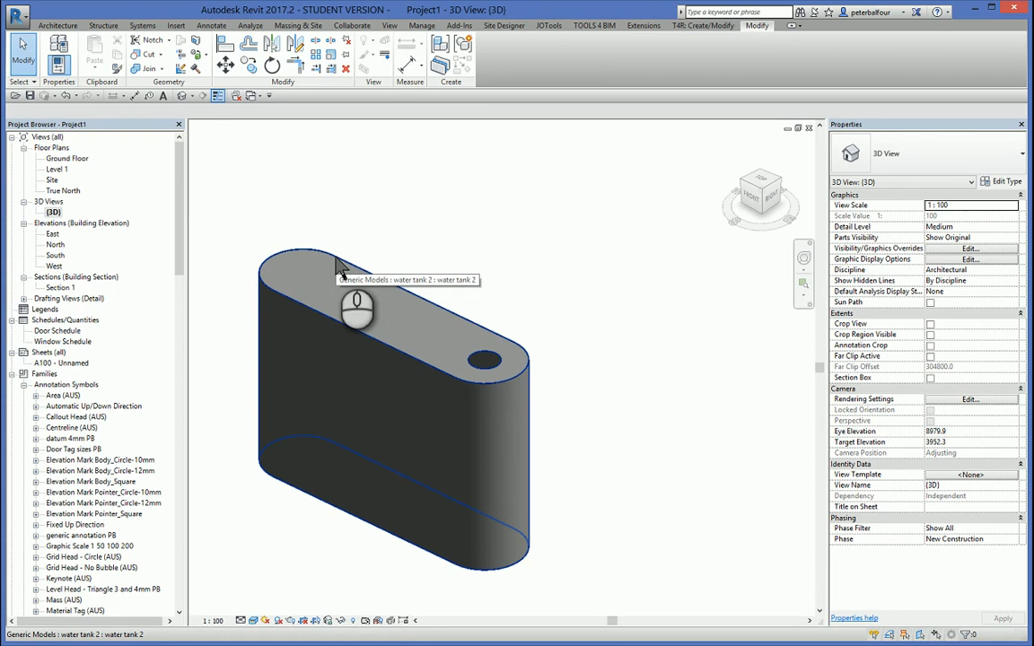
click(395, 280)
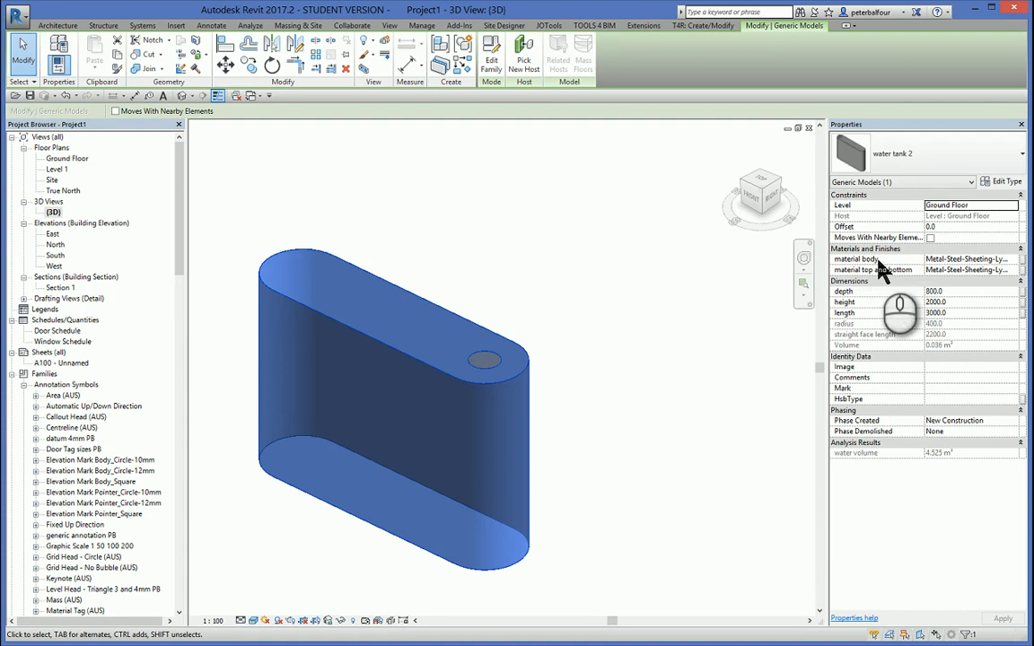
click(486, 225)
click(393, 284)
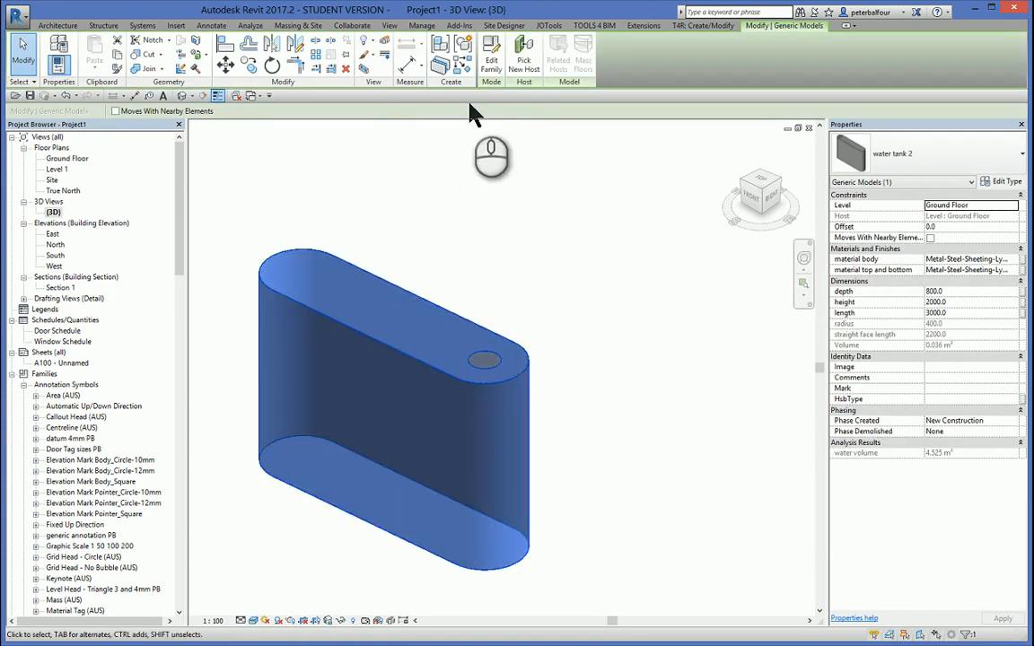
click(493, 70)
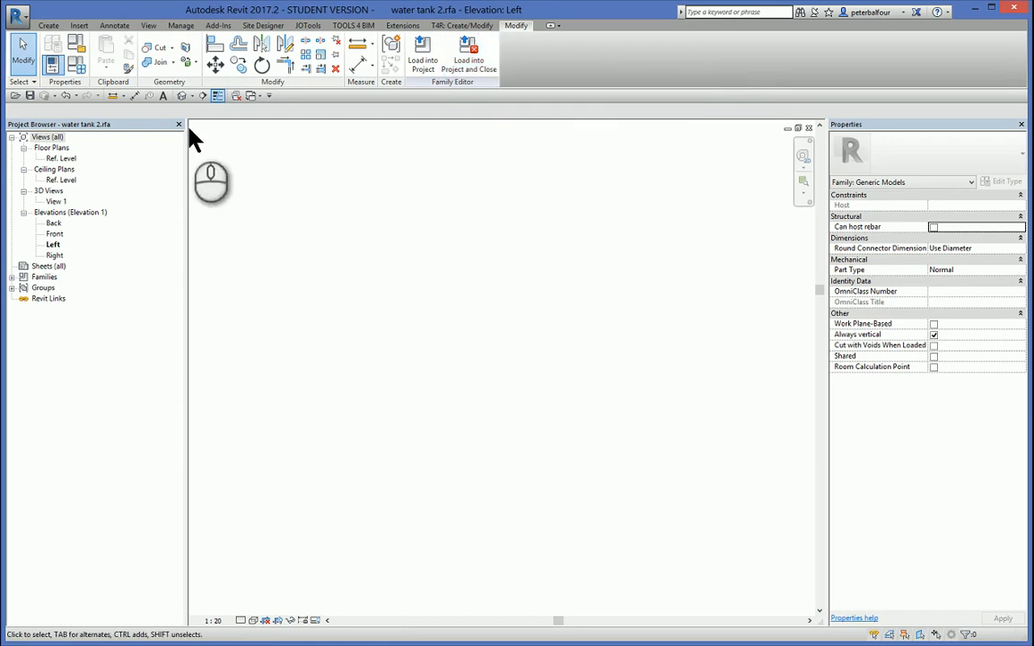
double_click(56, 202)
shift+middle_drag(411, 341, 529, 427)
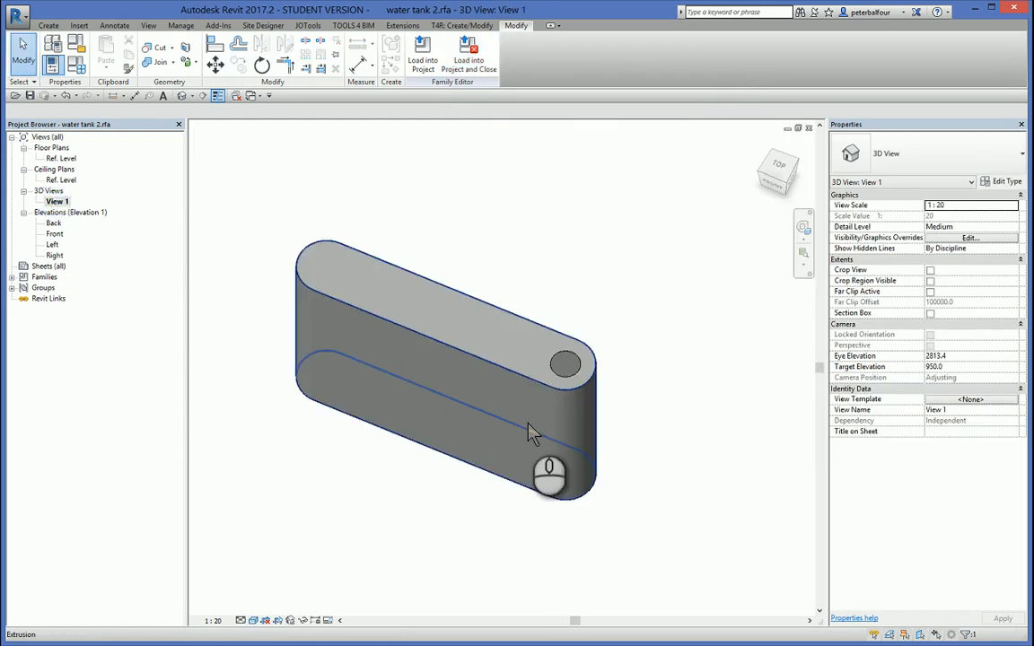
Step: Associate the tank body extrusion's Material property with the material body family parameter
click(596, 415)
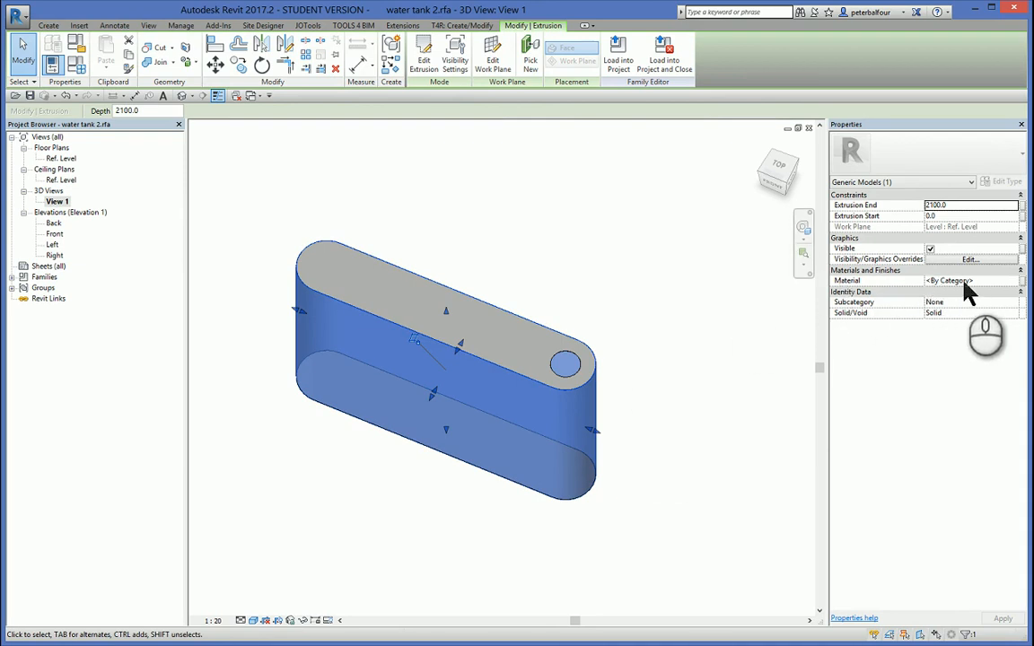
click(1023, 282)
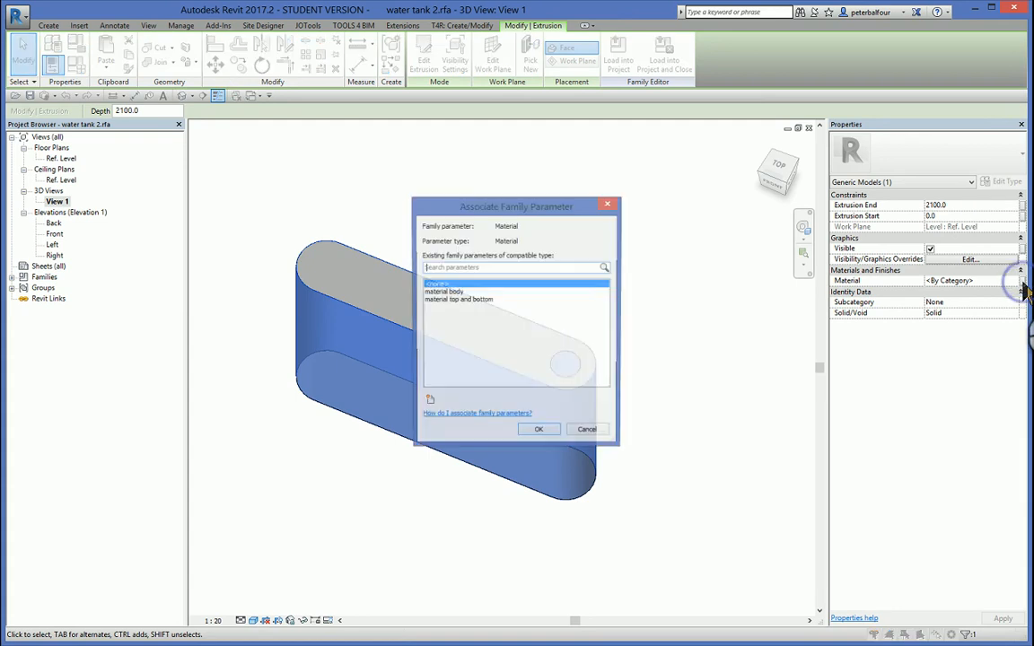
click(445, 293)
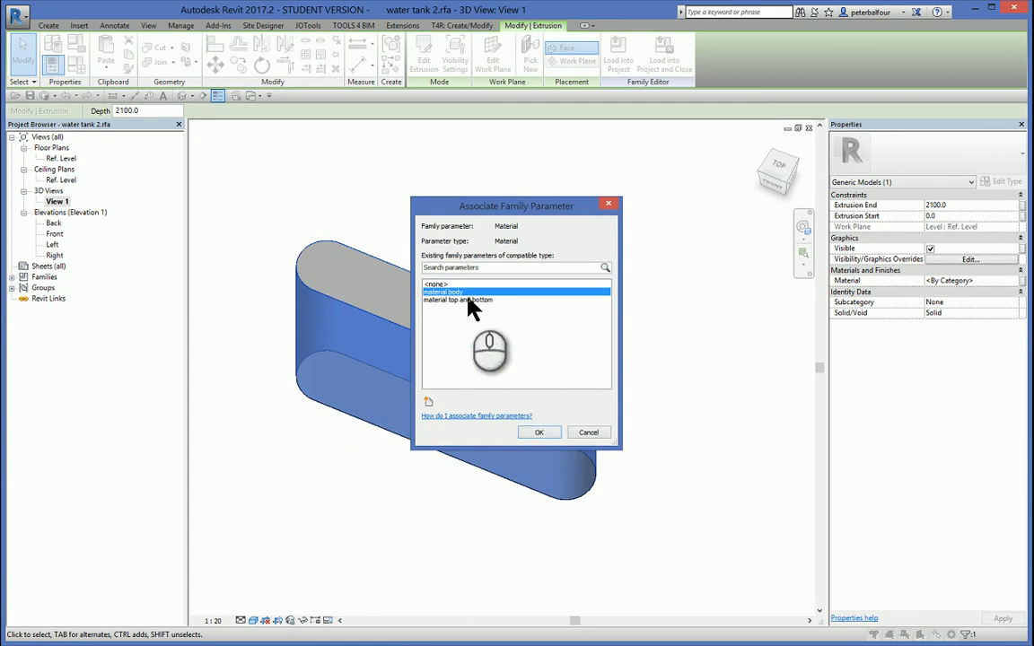
drag(492, 213, 726, 133)
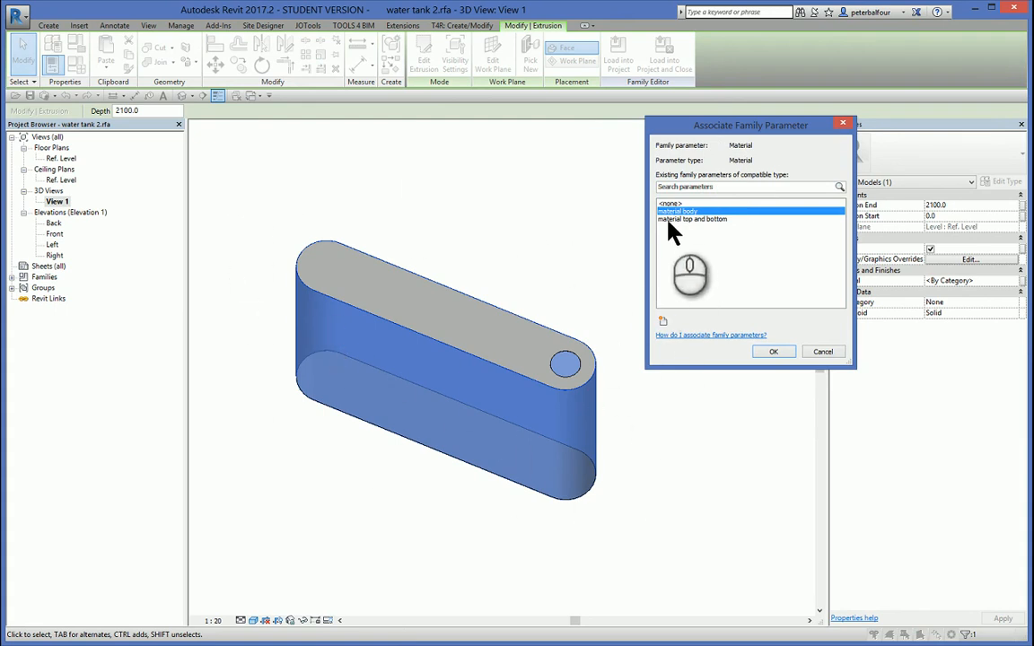
click(773, 351)
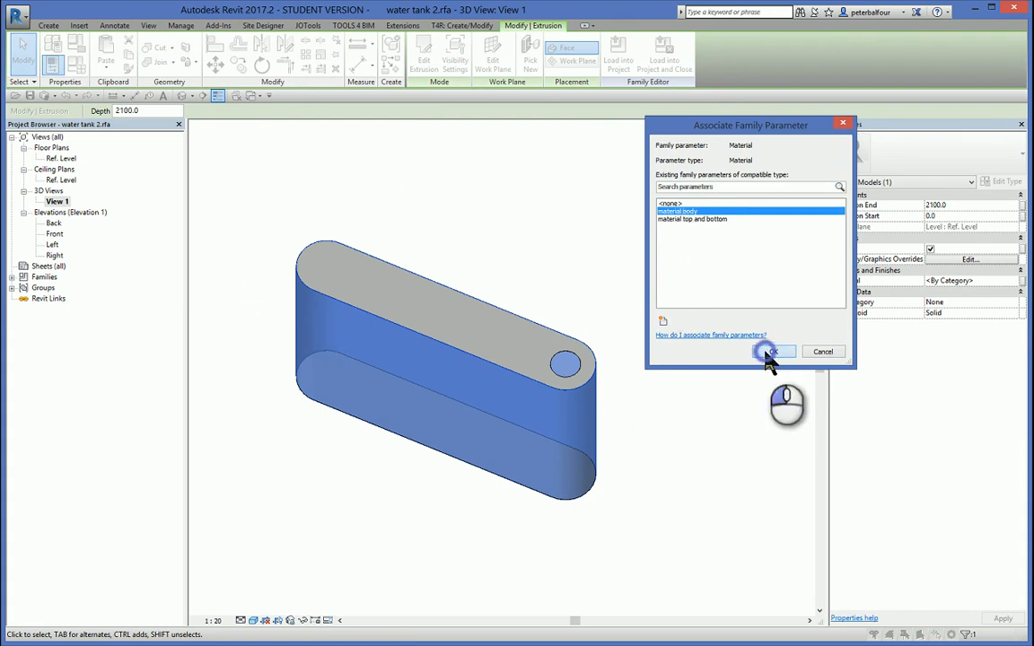
click(566, 251)
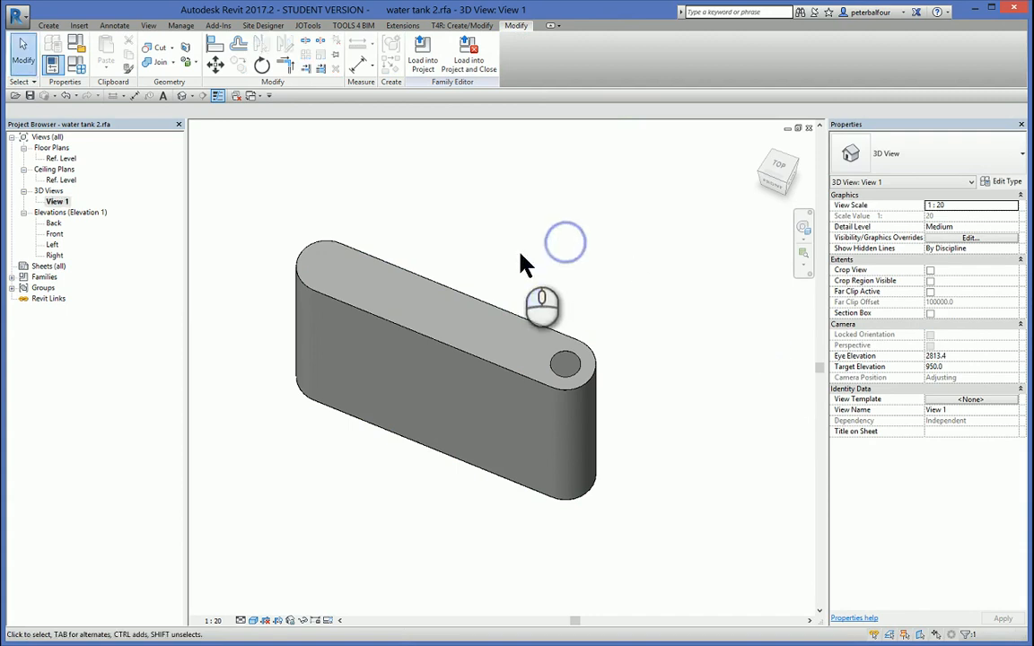
click(482, 321)
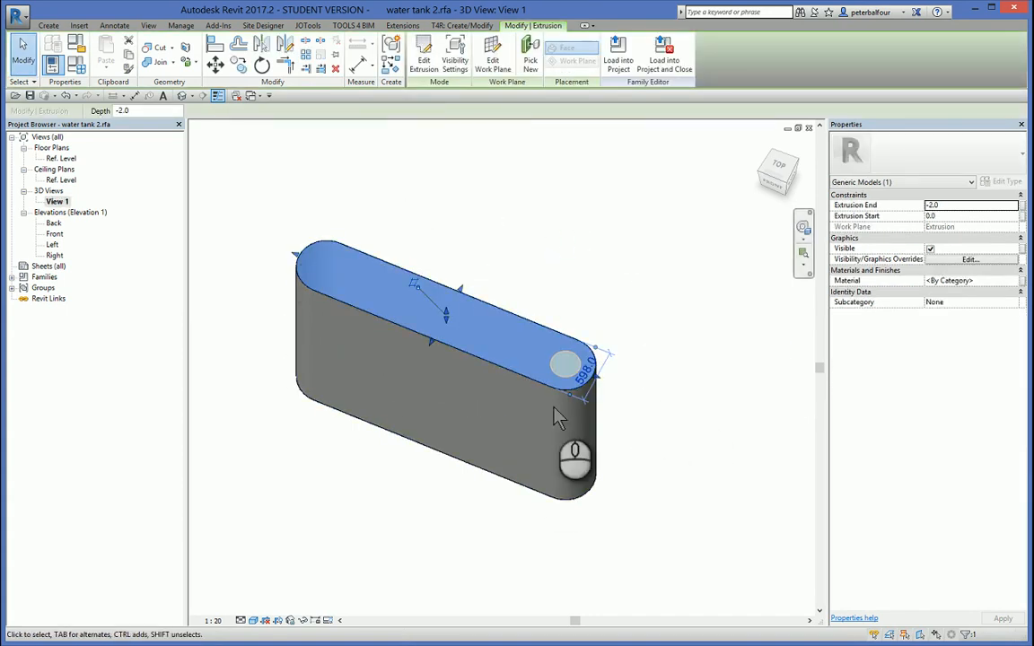
click(1004, 281)
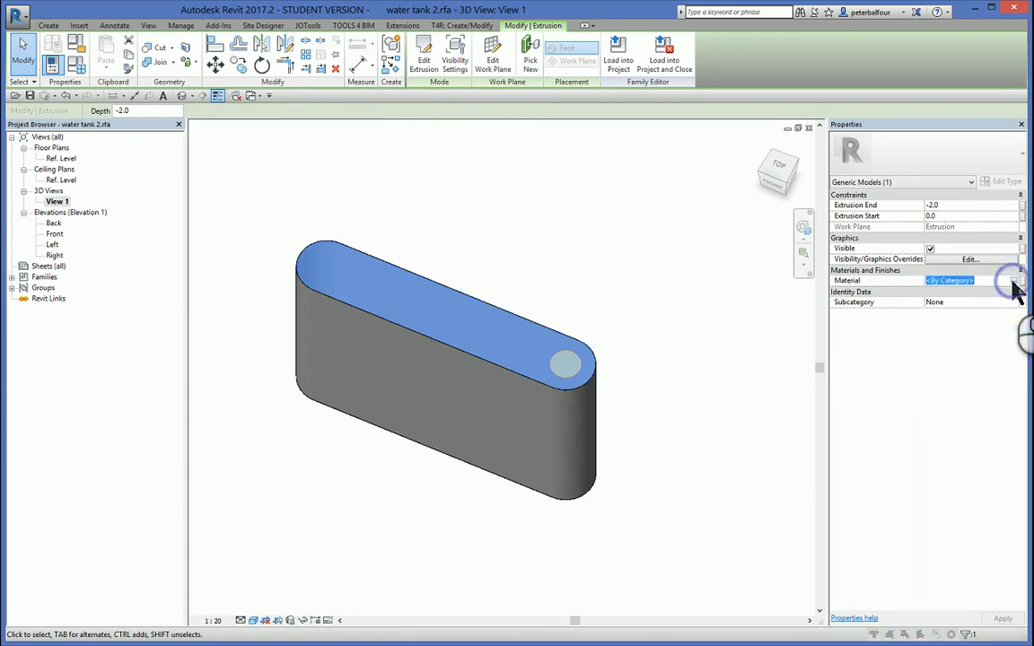
click(1013, 281)
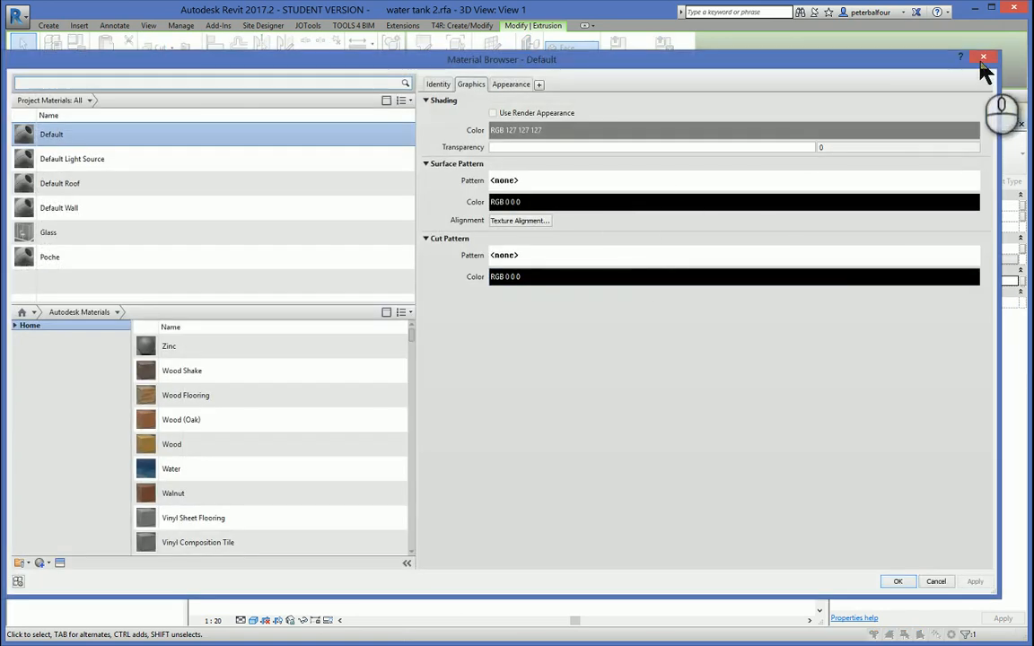
click(983, 58)
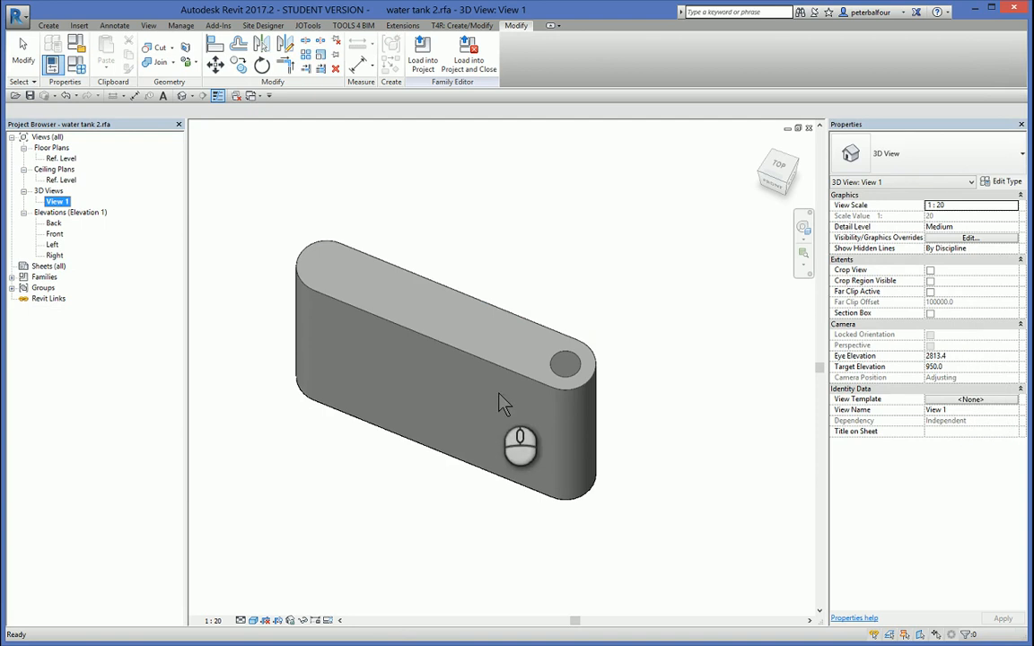
click(496, 352)
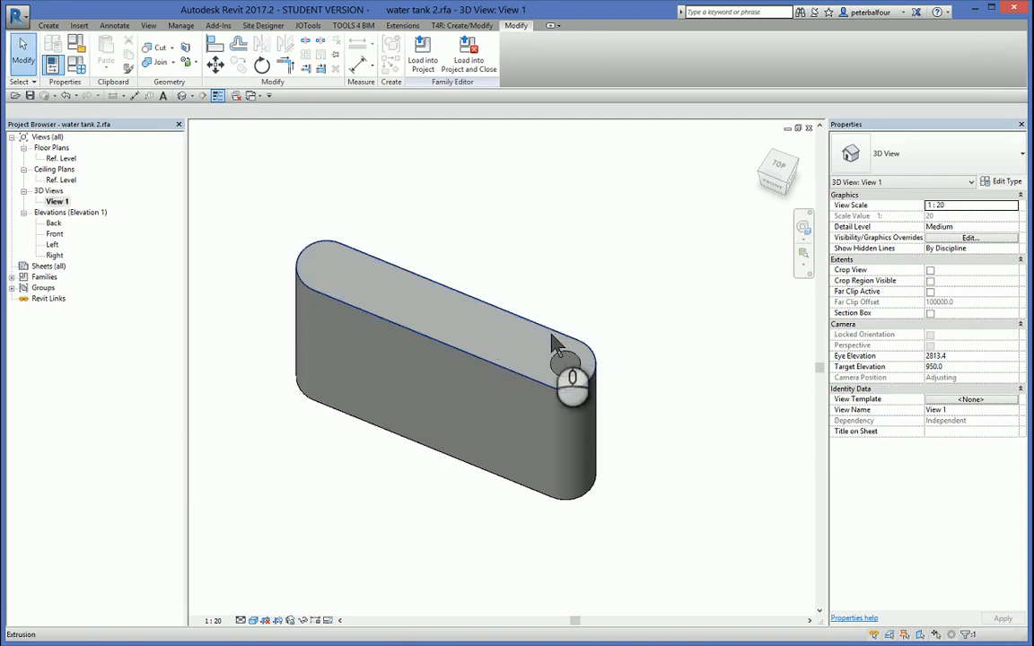
Step: Associate the tank's top extrusion Material property with the material top and bottom family parameter
click(537, 352)
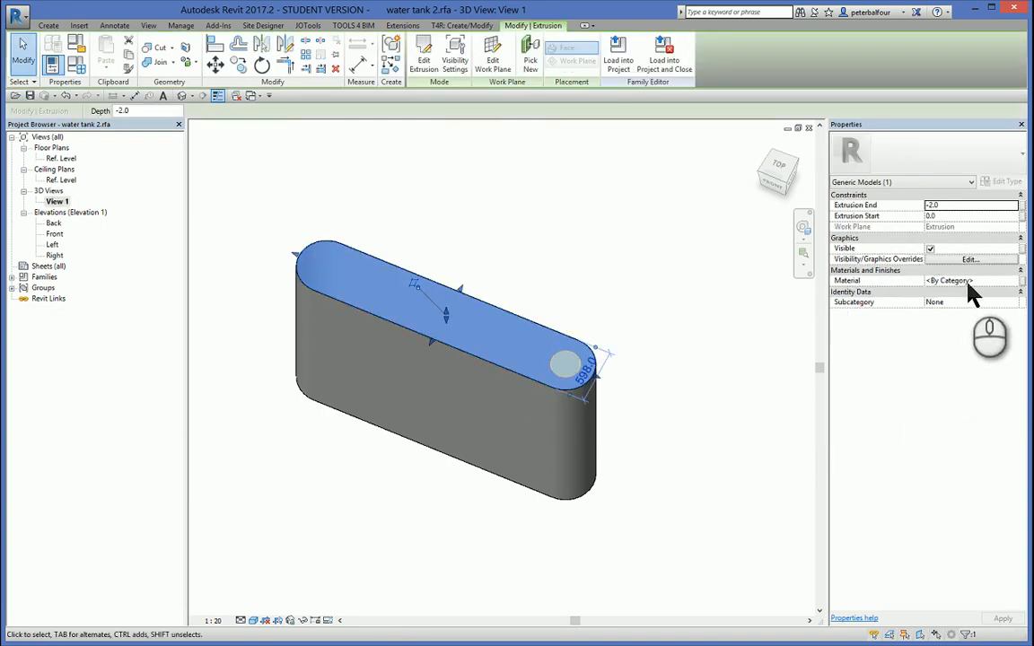
click(1024, 283)
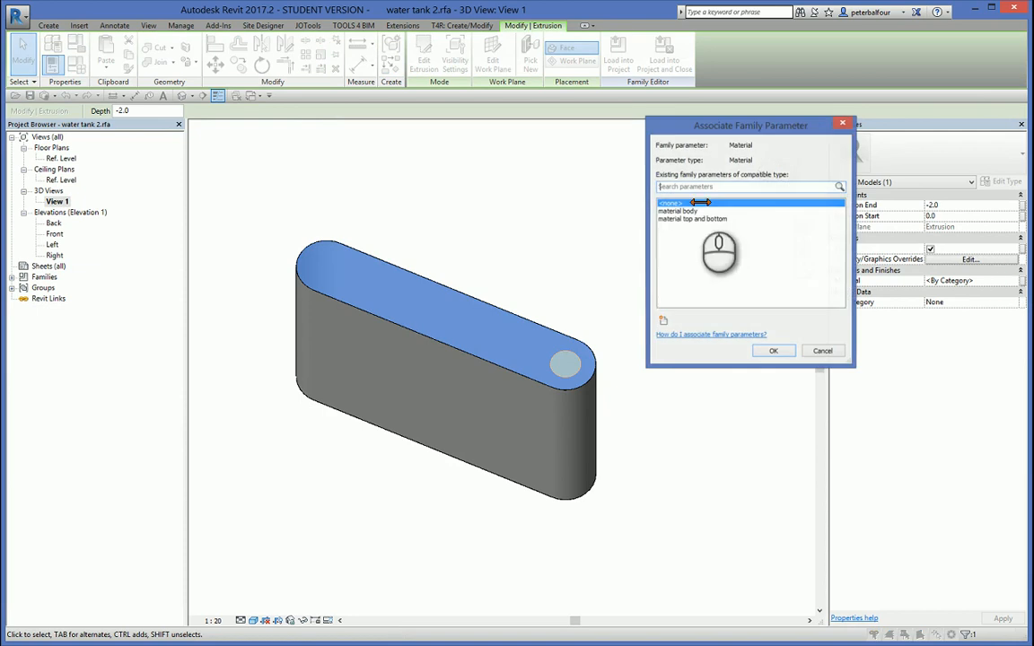
click(712, 221)
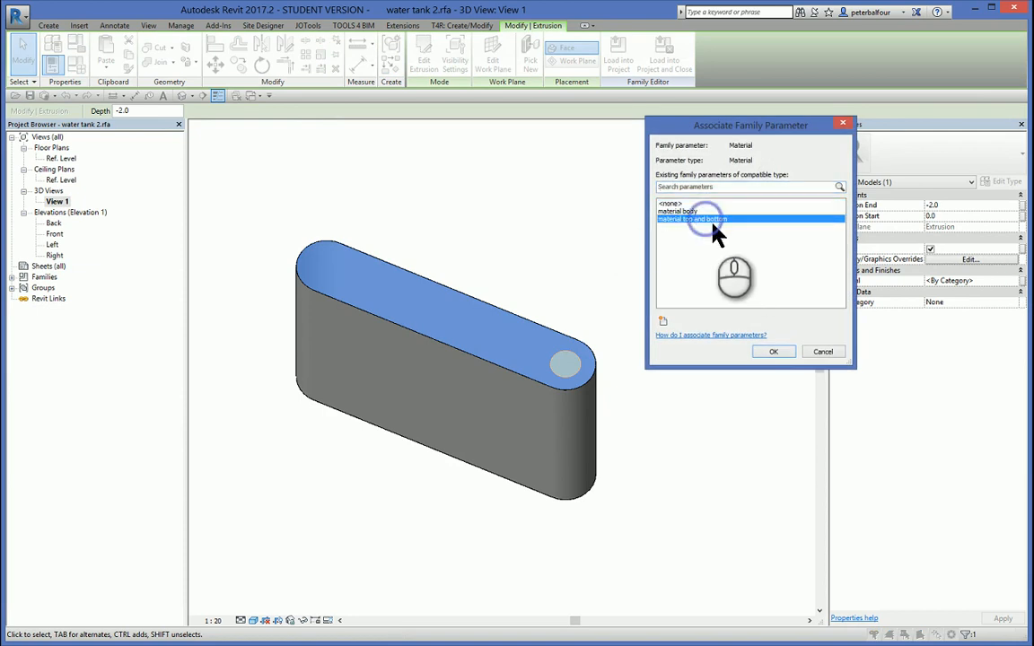
click(774, 352)
key(Escape)
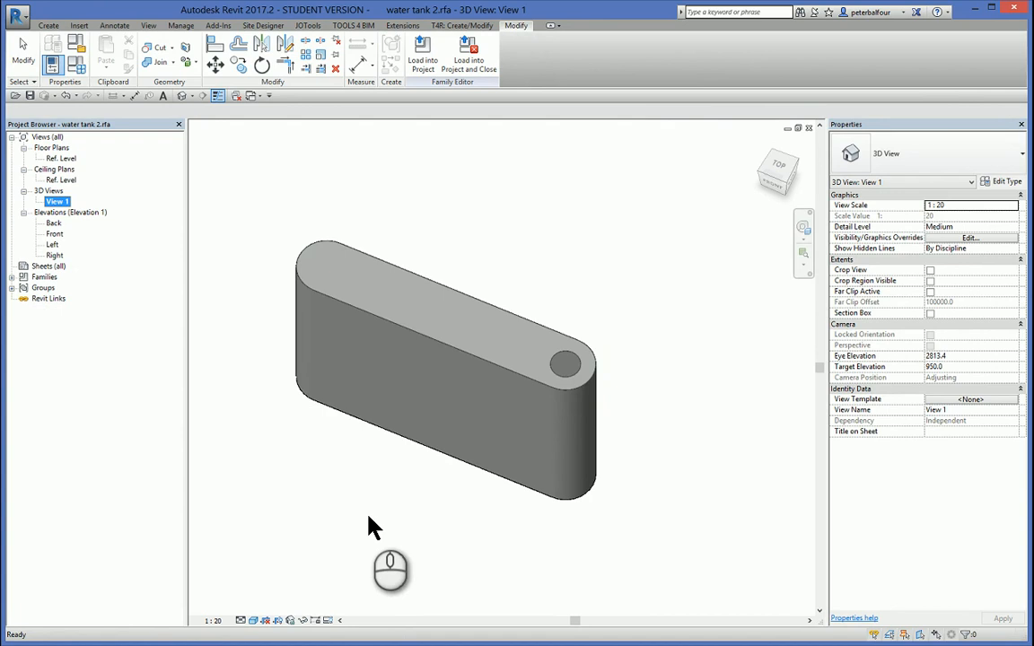
click(359, 480)
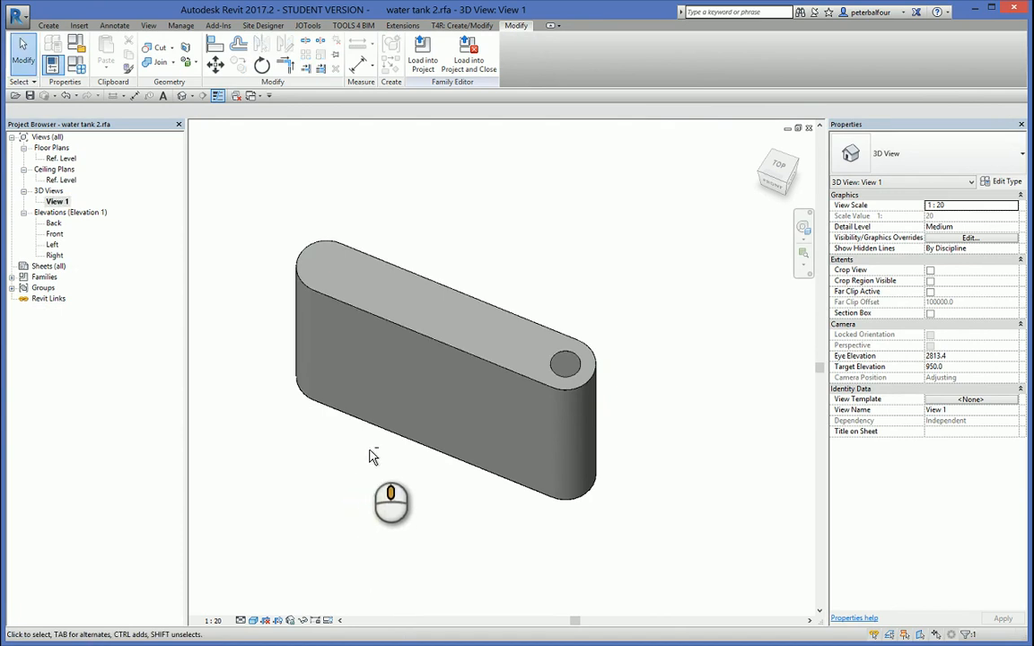
Step: Associate the tank's underside extrusion Material property with the material top and bottom family parameter
shift+middle_drag(377, 508, 351, 595)
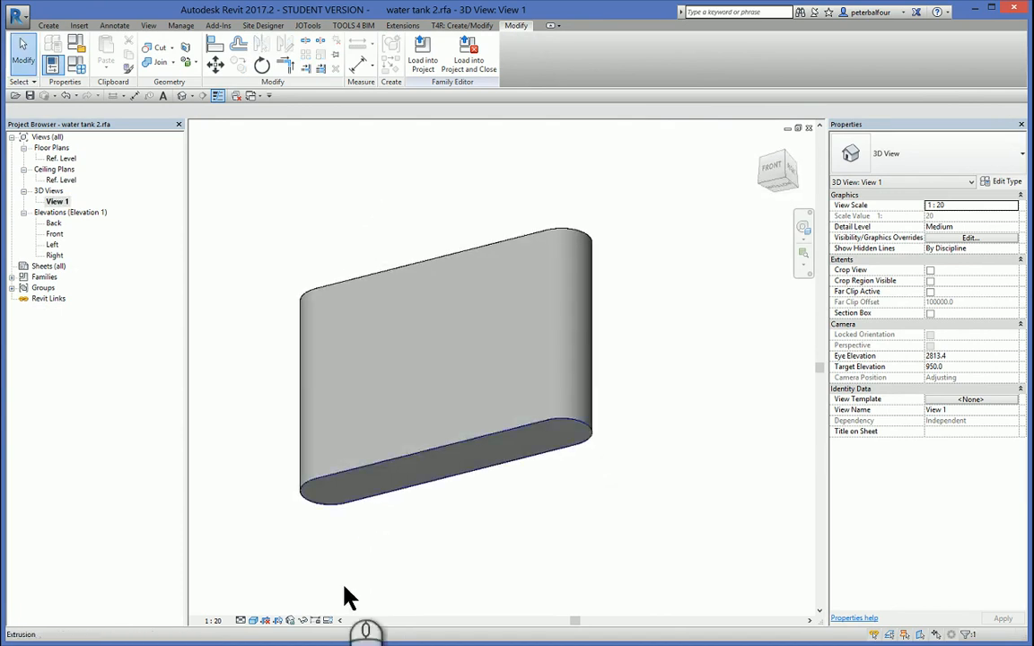
click(329, 508)
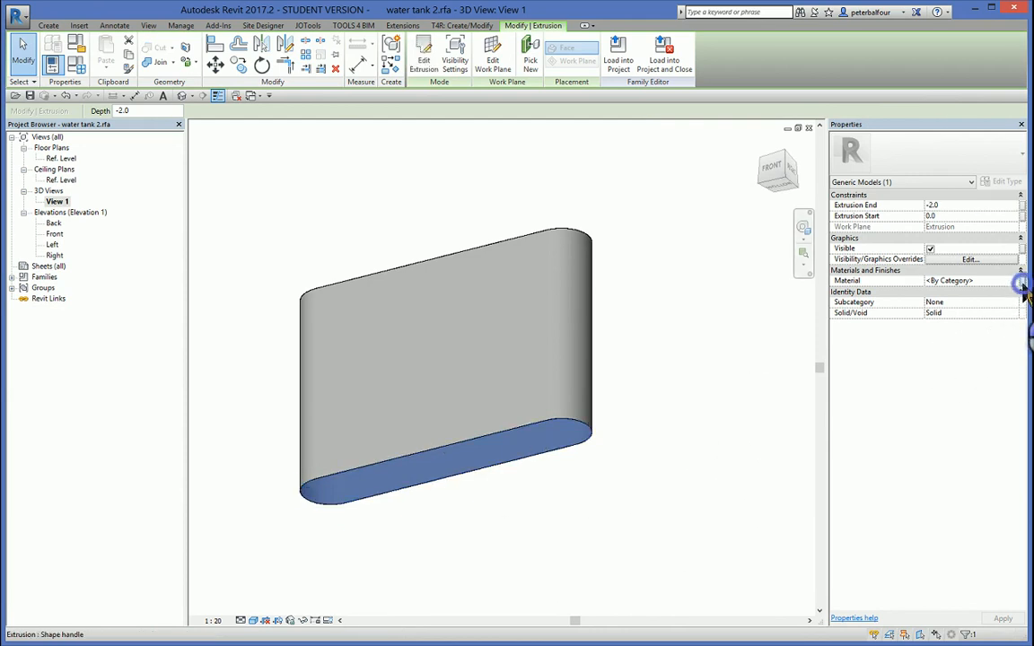
click(1023, 282)
click(696, 219)
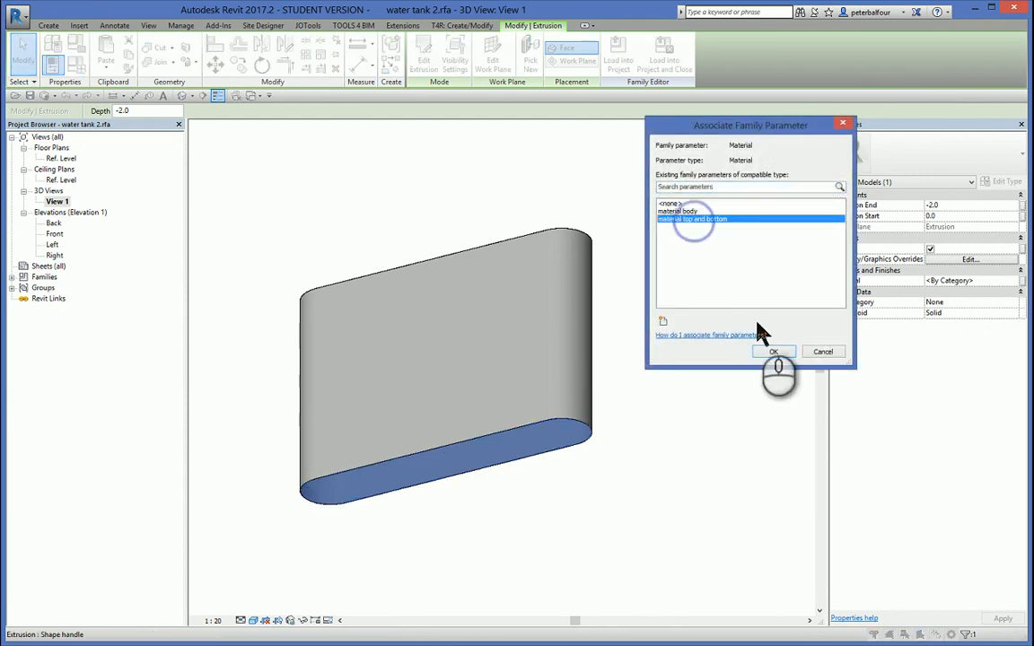
click(774, 352)
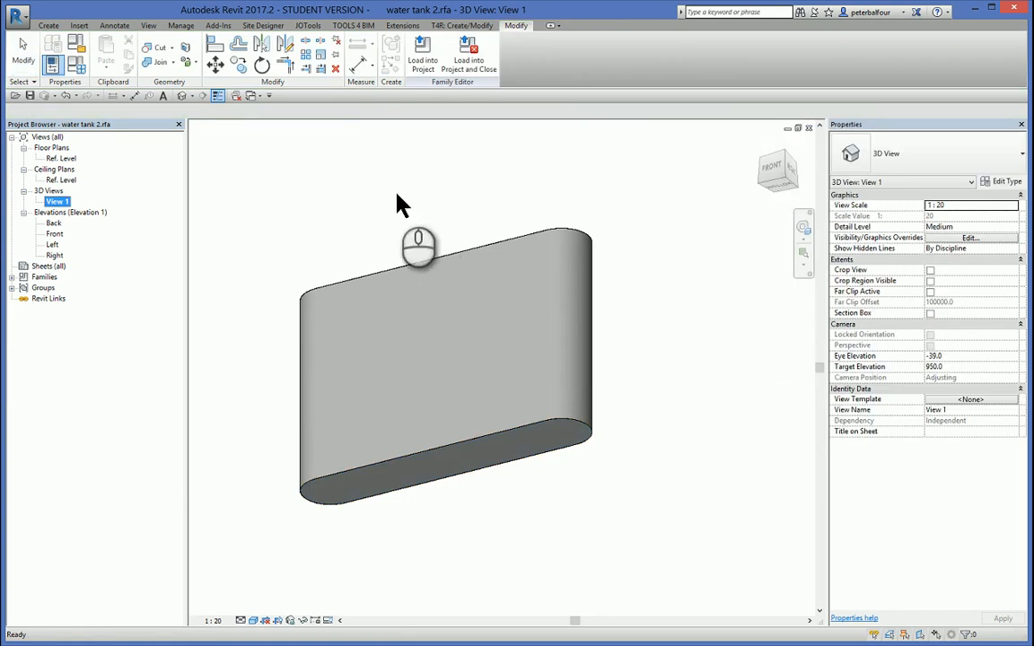
Step: Load the water tank 2 family into the project without saving, overwriting the existing version and its parameter values
shift+middle_drag(369, 238, 193, 165)
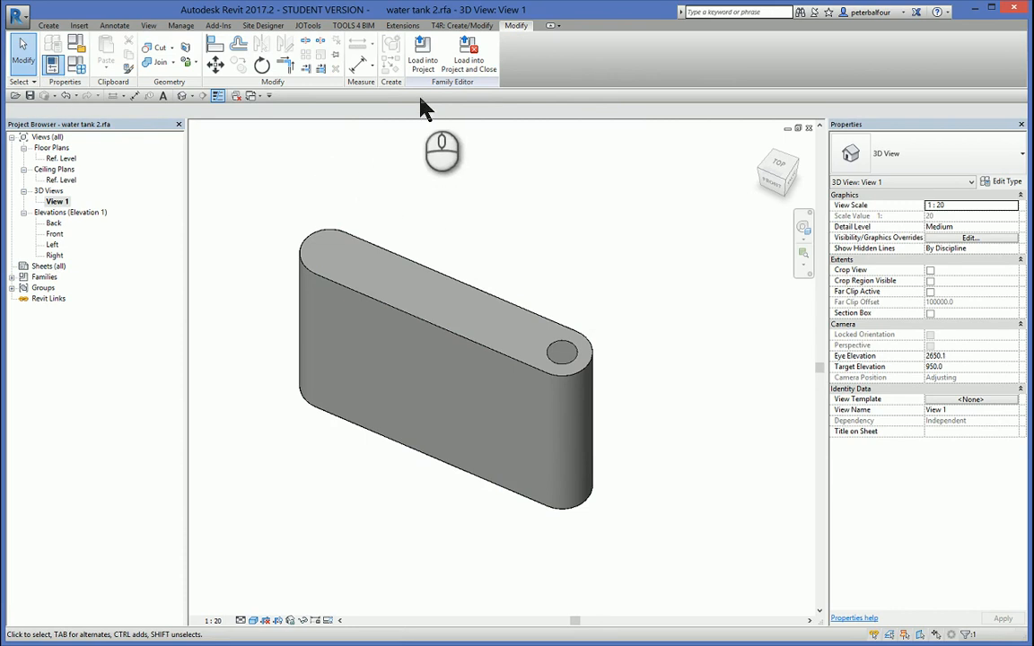
click(425, 72)
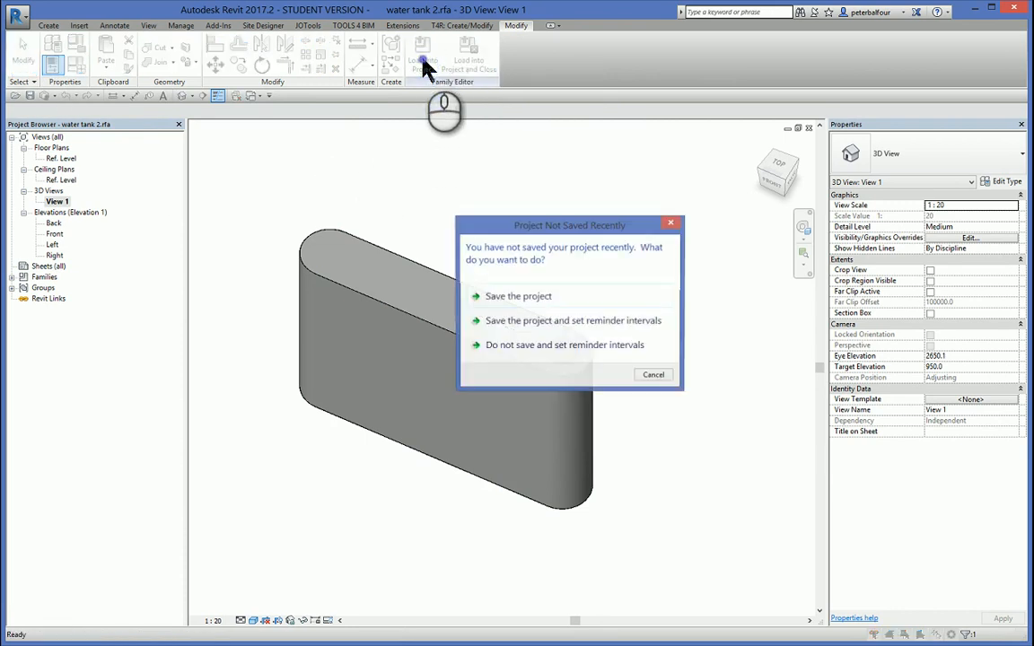
click(660, 377)
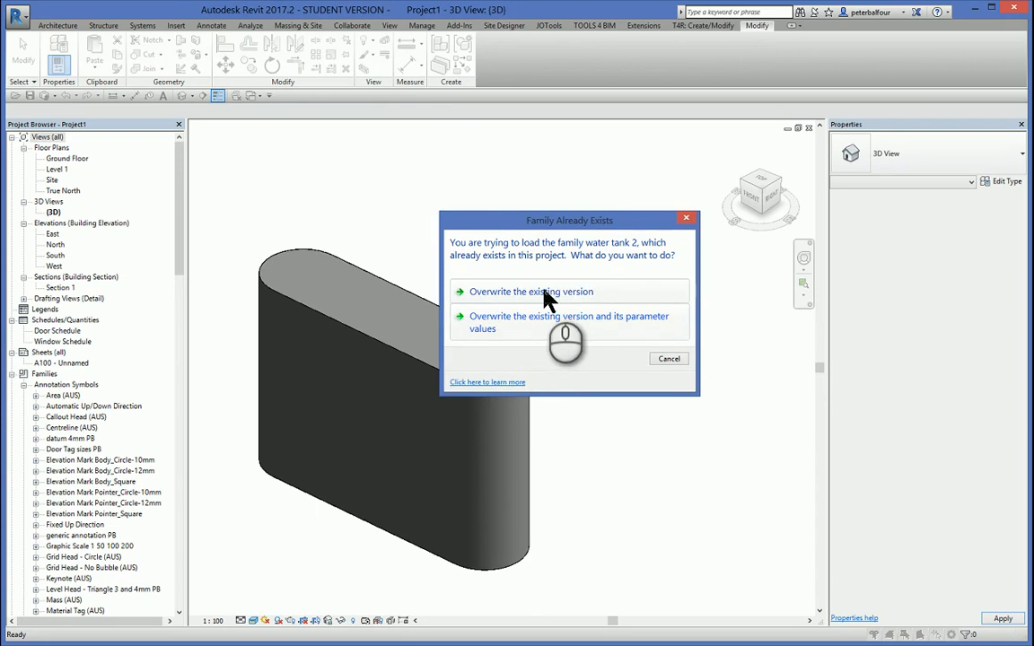
drag(530, 223, 596, 85)
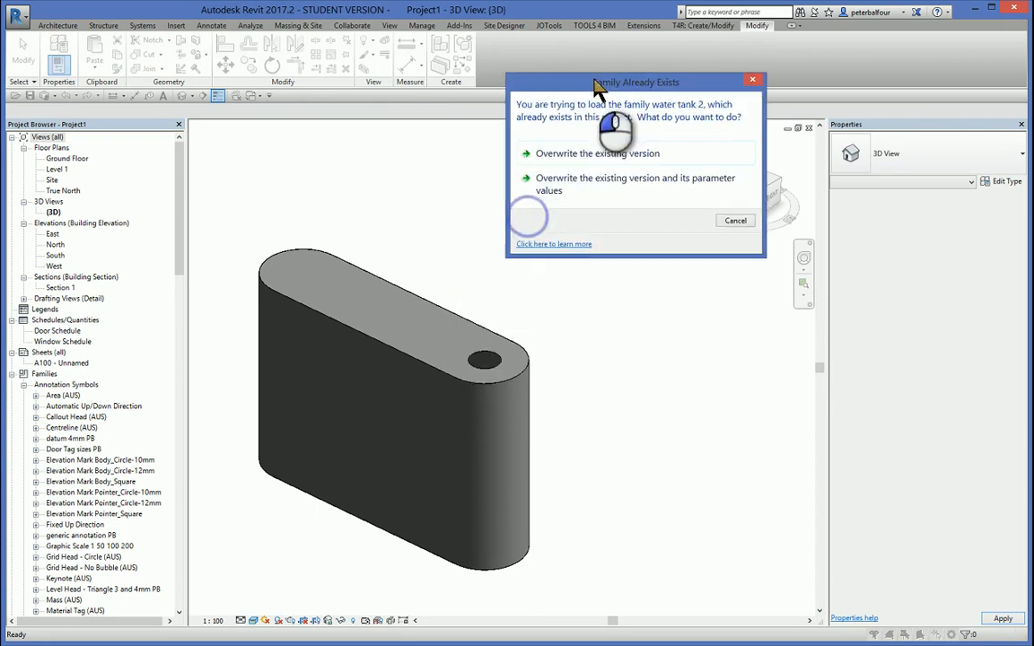
click(560, 191)
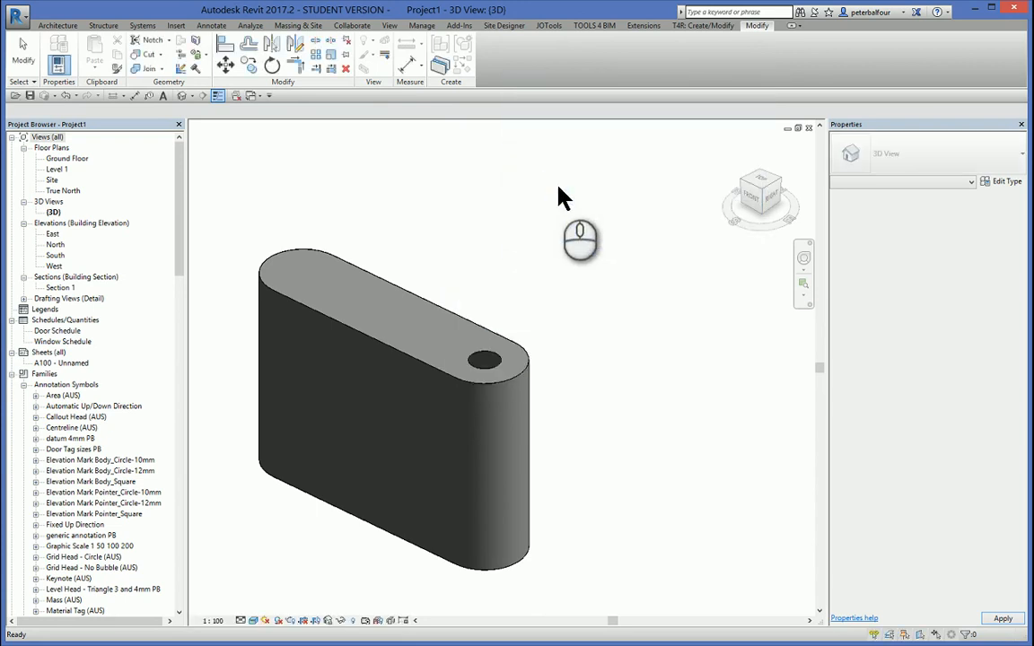
Step: Inspect the reloaded tank's surfaces up close and set the 3D view's visual style to Realistic
scroll(446, 561, up, 4)
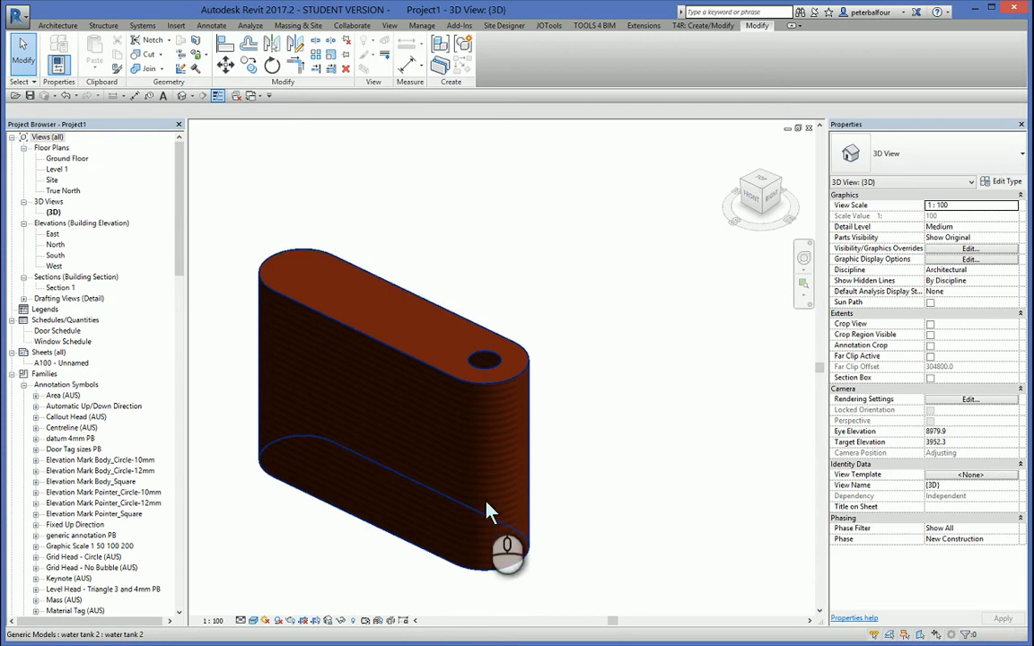
scroll(574, 502, down, 2)
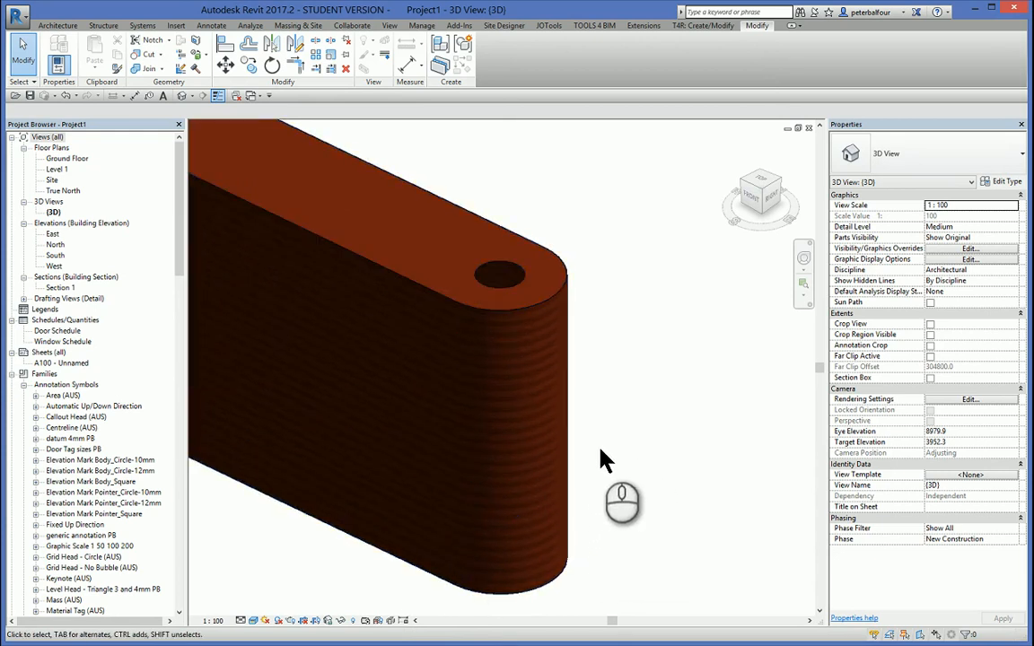
scroll(577, 513, down, 3)
click(254, 622)
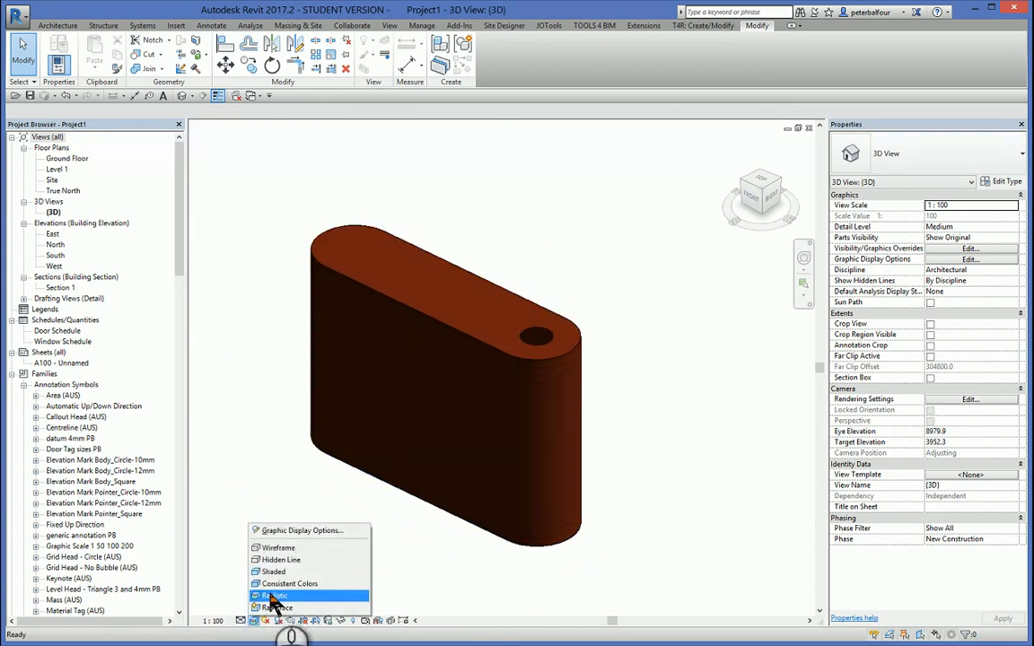
click(269, 596)
Step: Show the tank in the Consistent Colors visual style to check its surface pattern from a slightly different angle
click(255, 621)
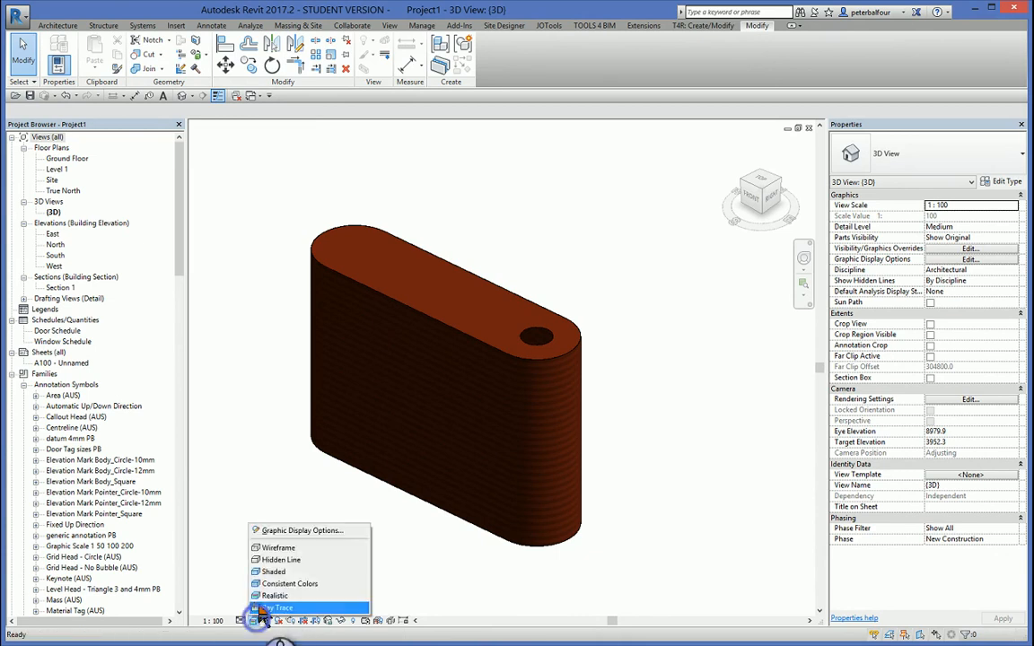
click(265, 586)
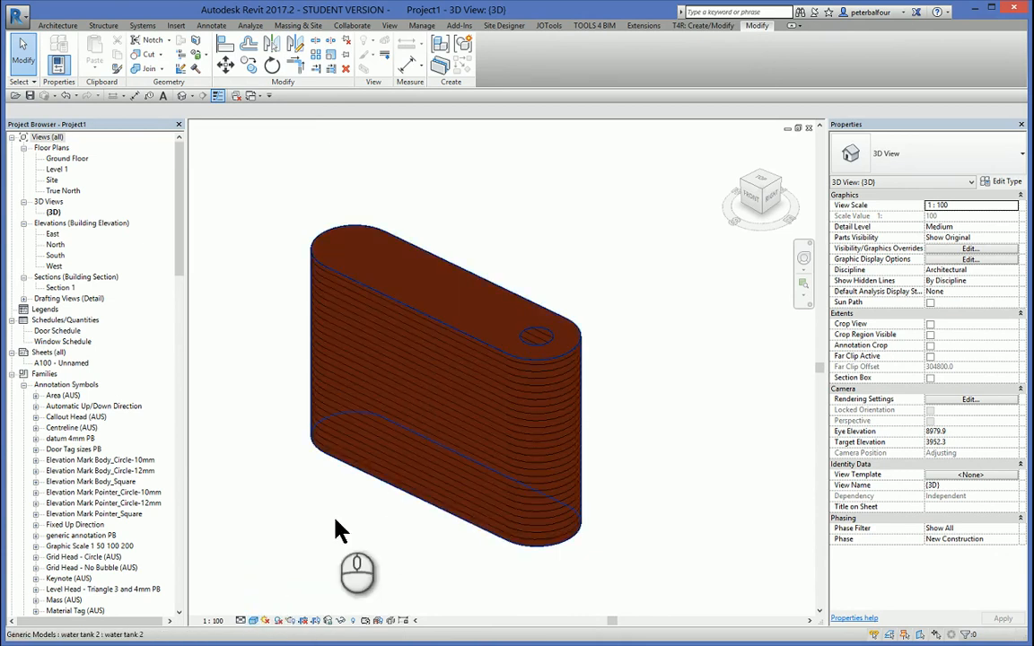
mouse_move(279, 541)
shift+middle_down()
mouse_move(300, 508)
mouse_move(290, 361)
mouse_move(275, 422)
mouse_move(263, 397)
mouse_move(282, 536)
shift+middle_up()
shift+middle_drag(283, 408, 238, 364)
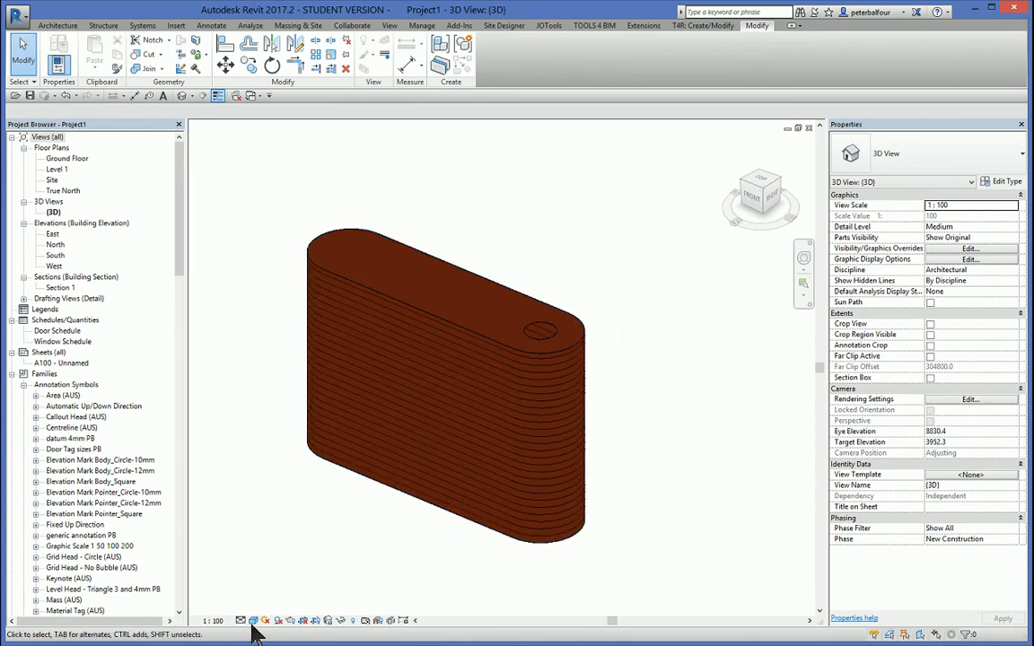
Step: Return the 3D view to the Realistic visual style and examine the tank's corrugated body more closely
click(253, 621)
click(262, 600)
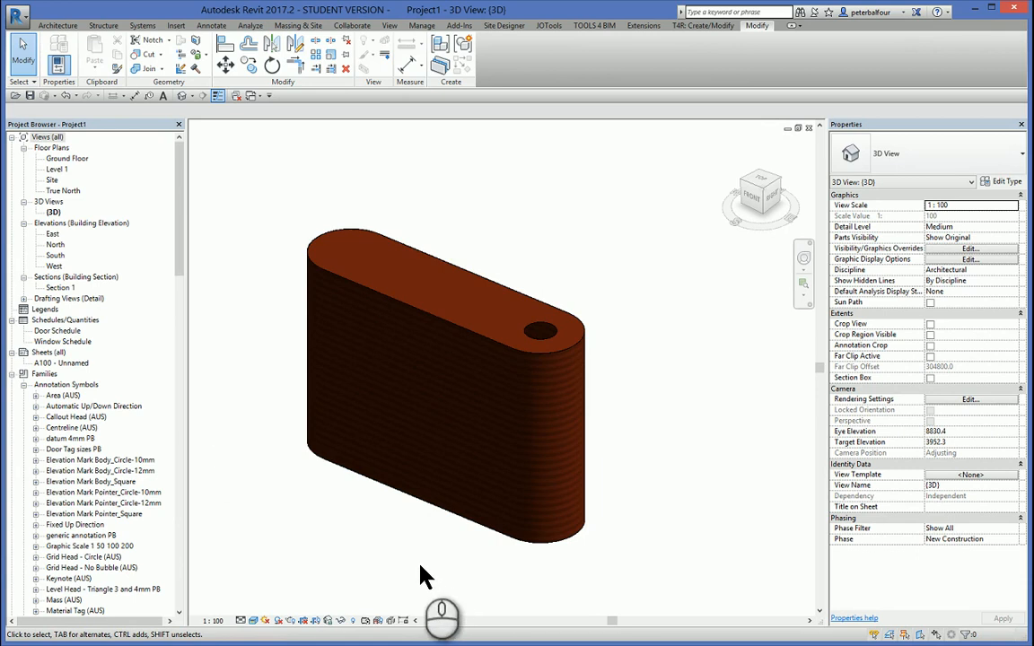
scroll(492, 339, up, 2)
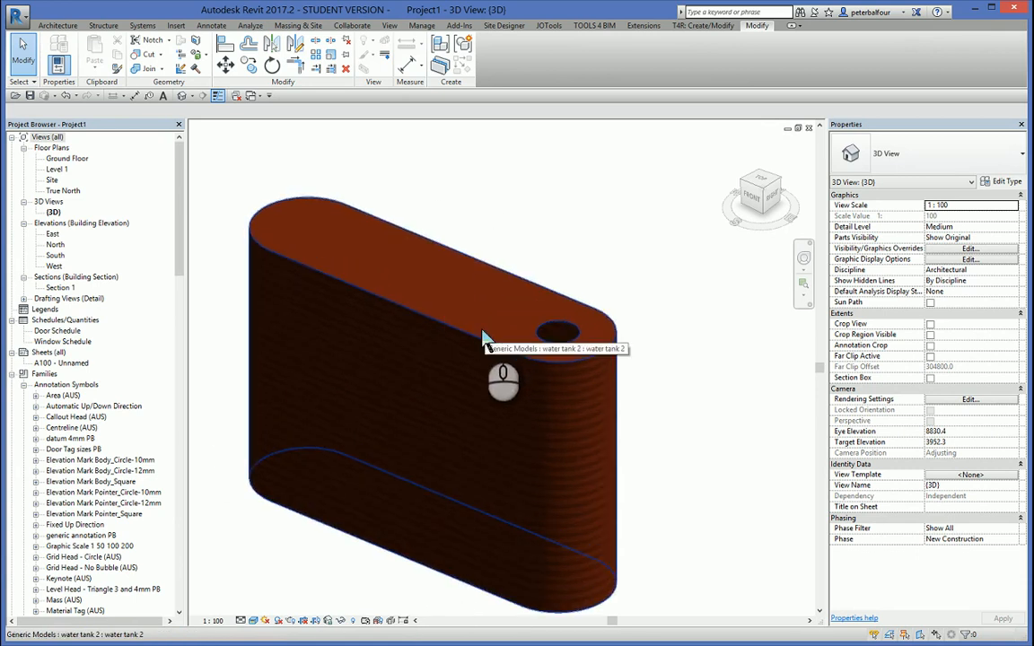
Step: Preview the tank's materials with the Ray Trace visual style, and close the interactive ray trace mode
click(255, 622)
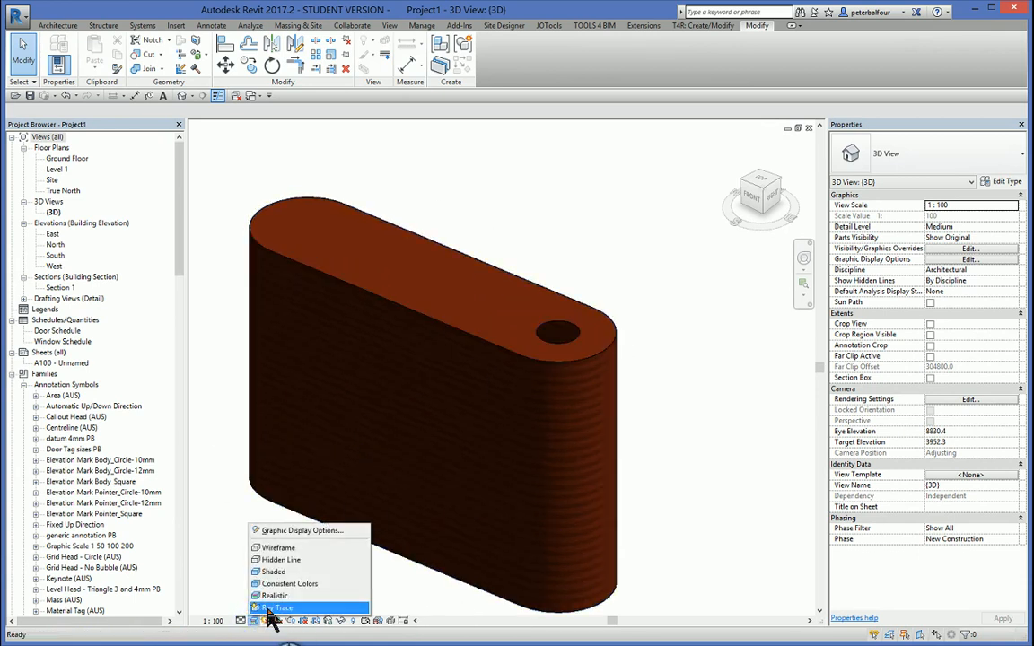
click(267, 610)
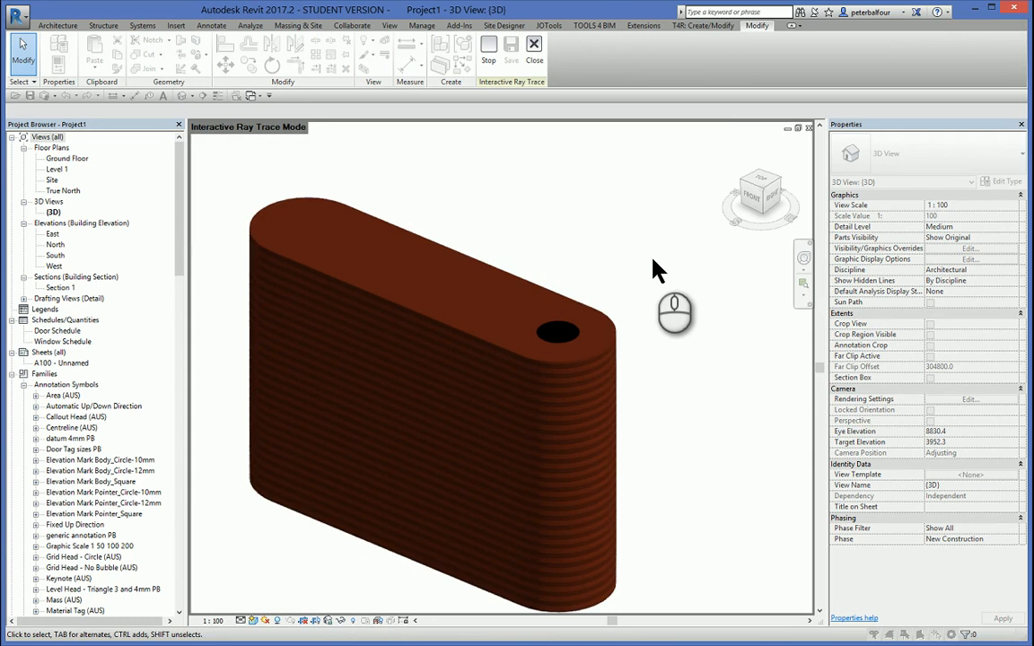
click(389, 429)
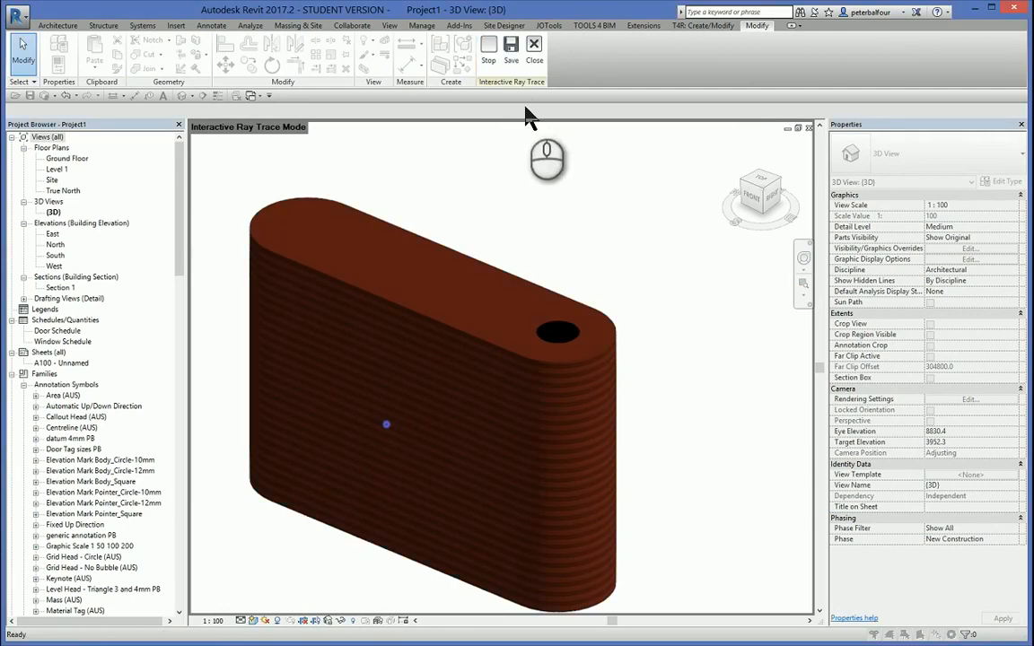
click(544, 65)
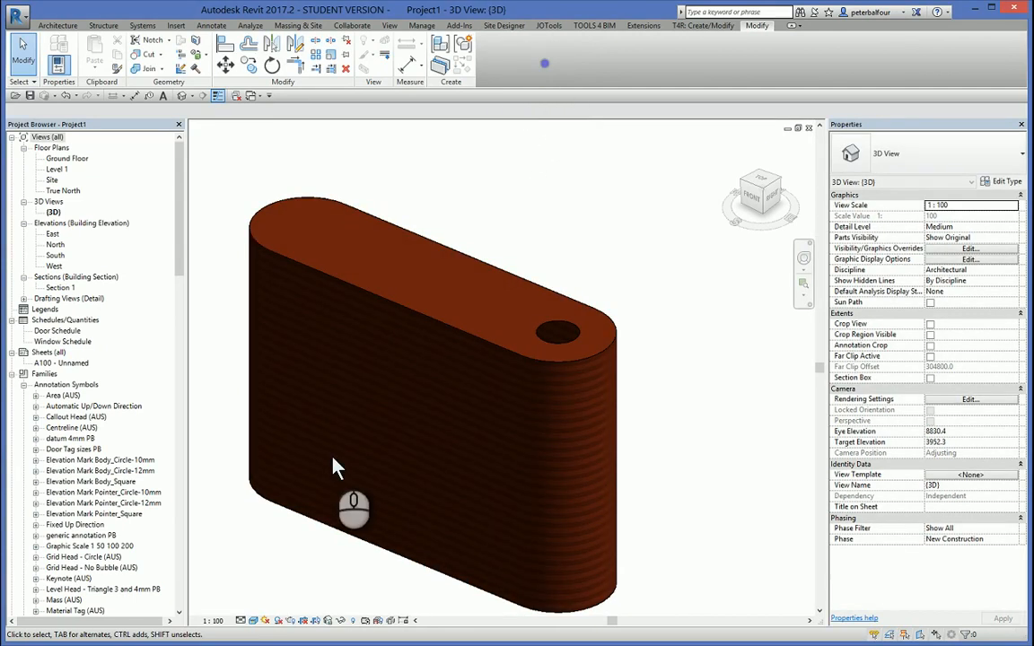
Step: Choose the Realistic visual style for the 3D view and review the finished tank's body and top materials
click(254, 620)
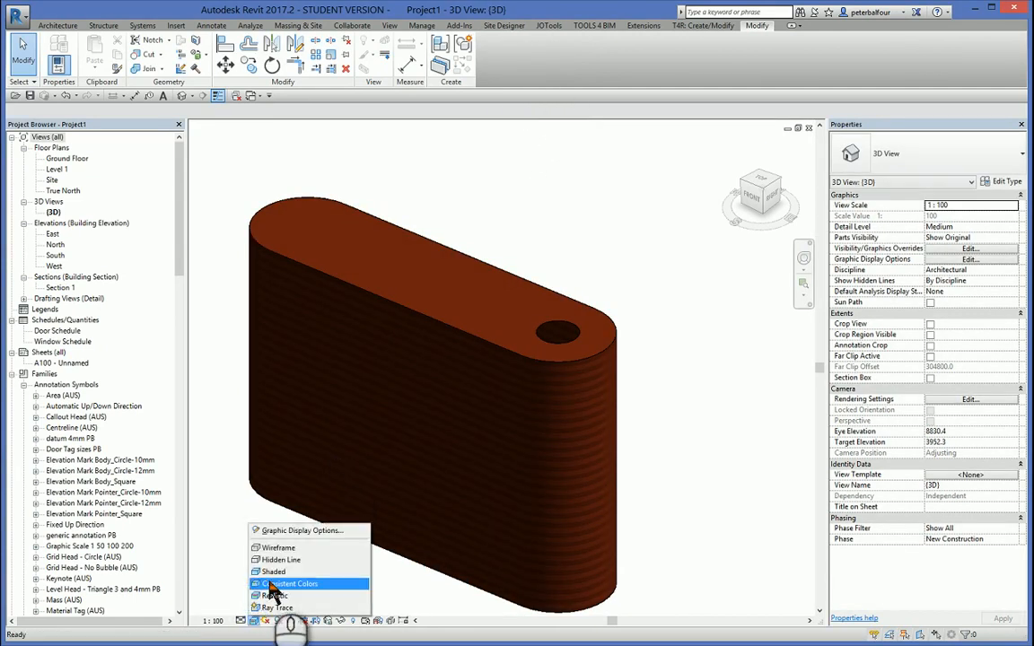
click(272, 597)
shift+middle_drag(627, 351, 250, 330)
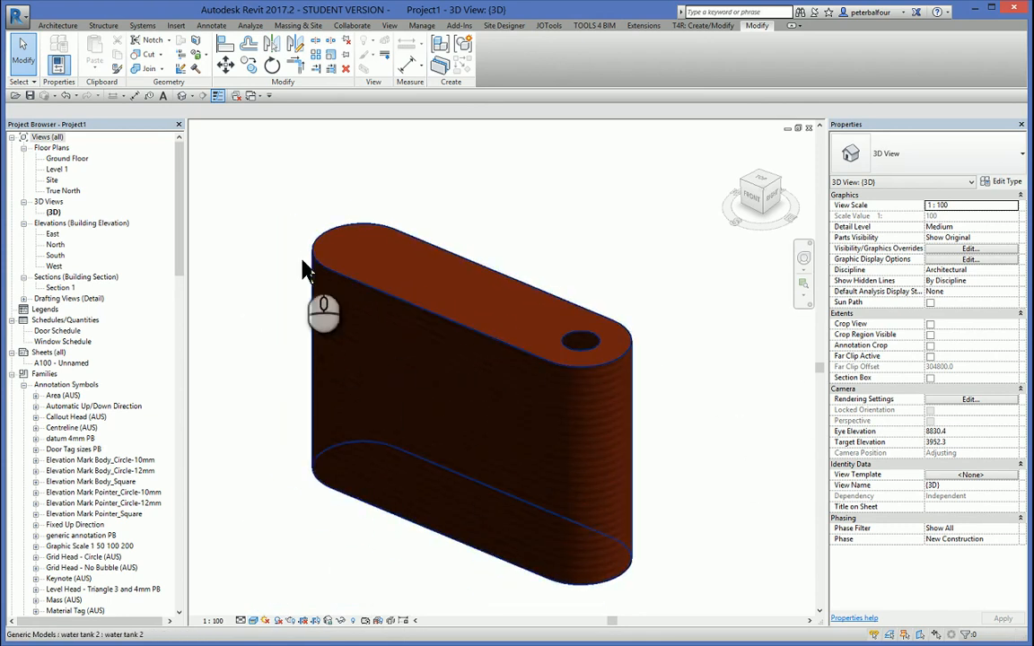
shift+middle_drag(619, 460, 688, 404)
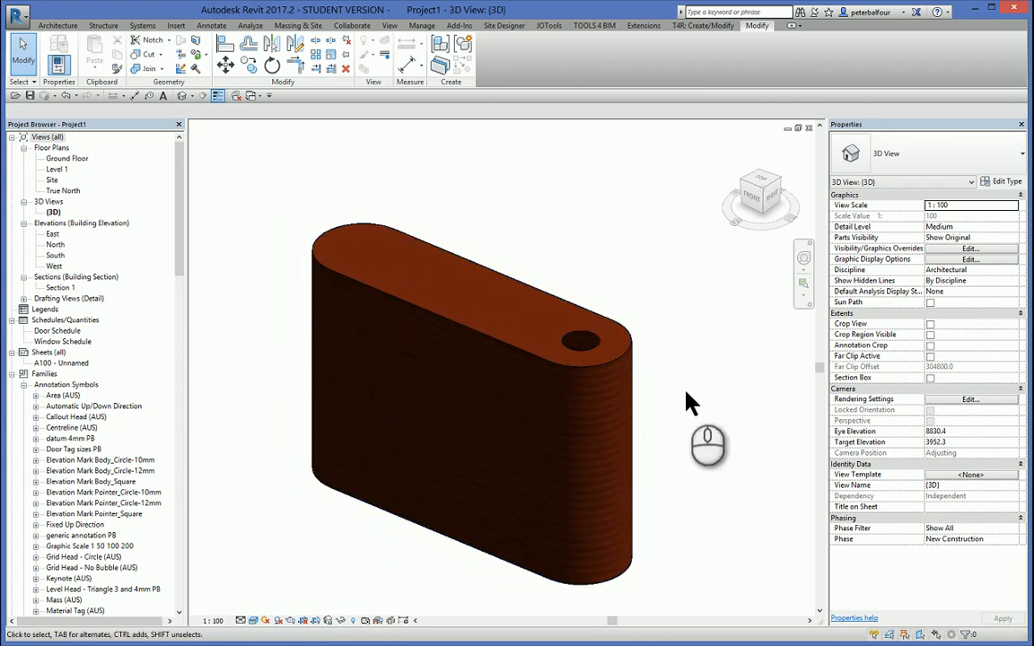
shift+middle_drag(648, 274, 341, 399)
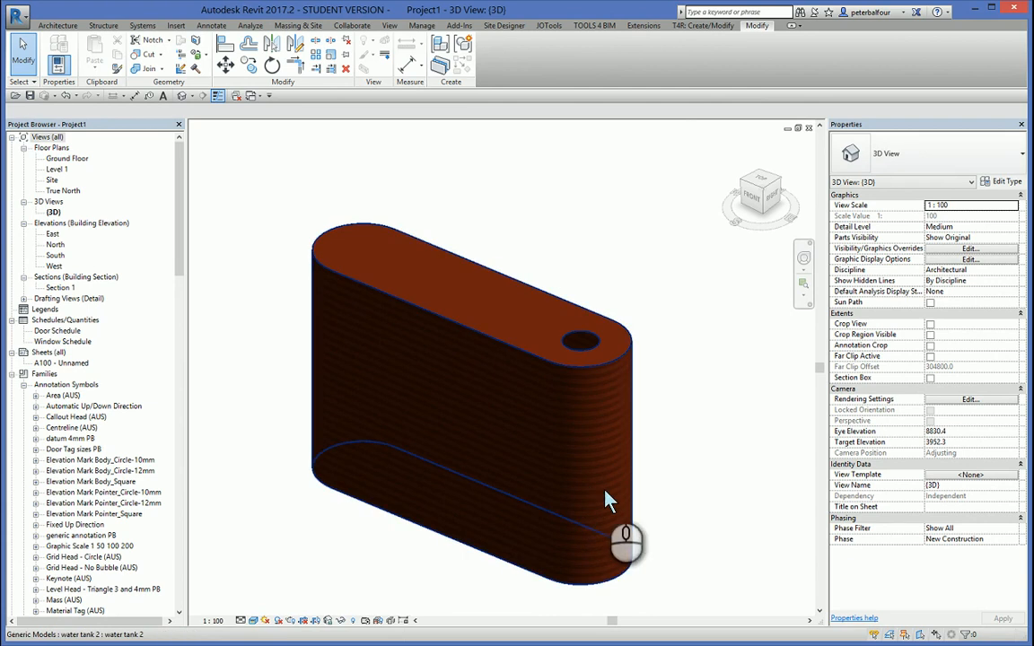
shift+middle_drag(662, 351, 265, 128)
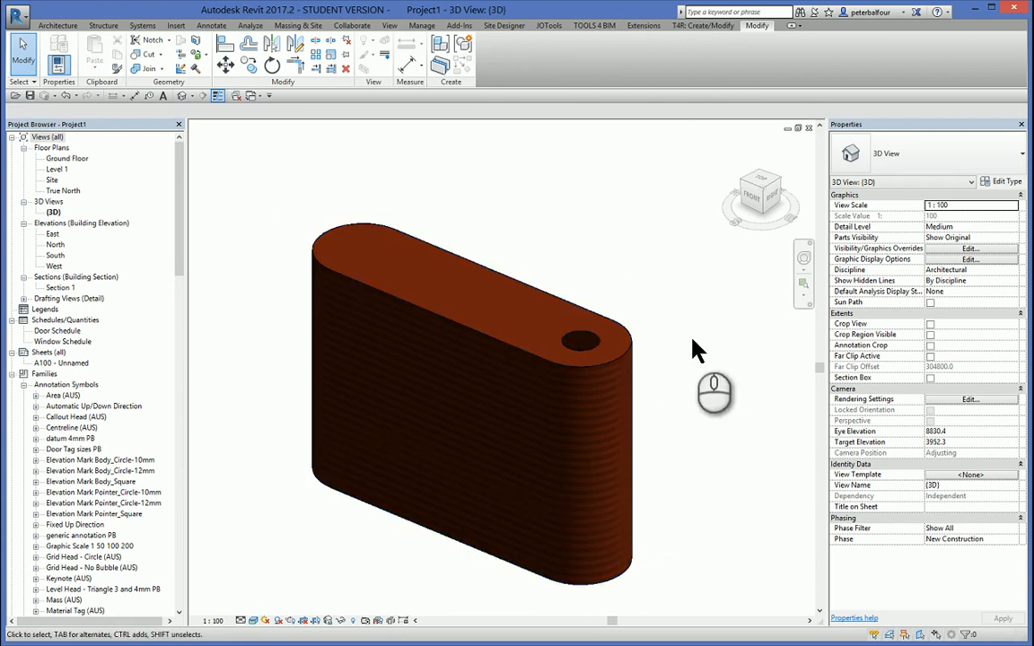